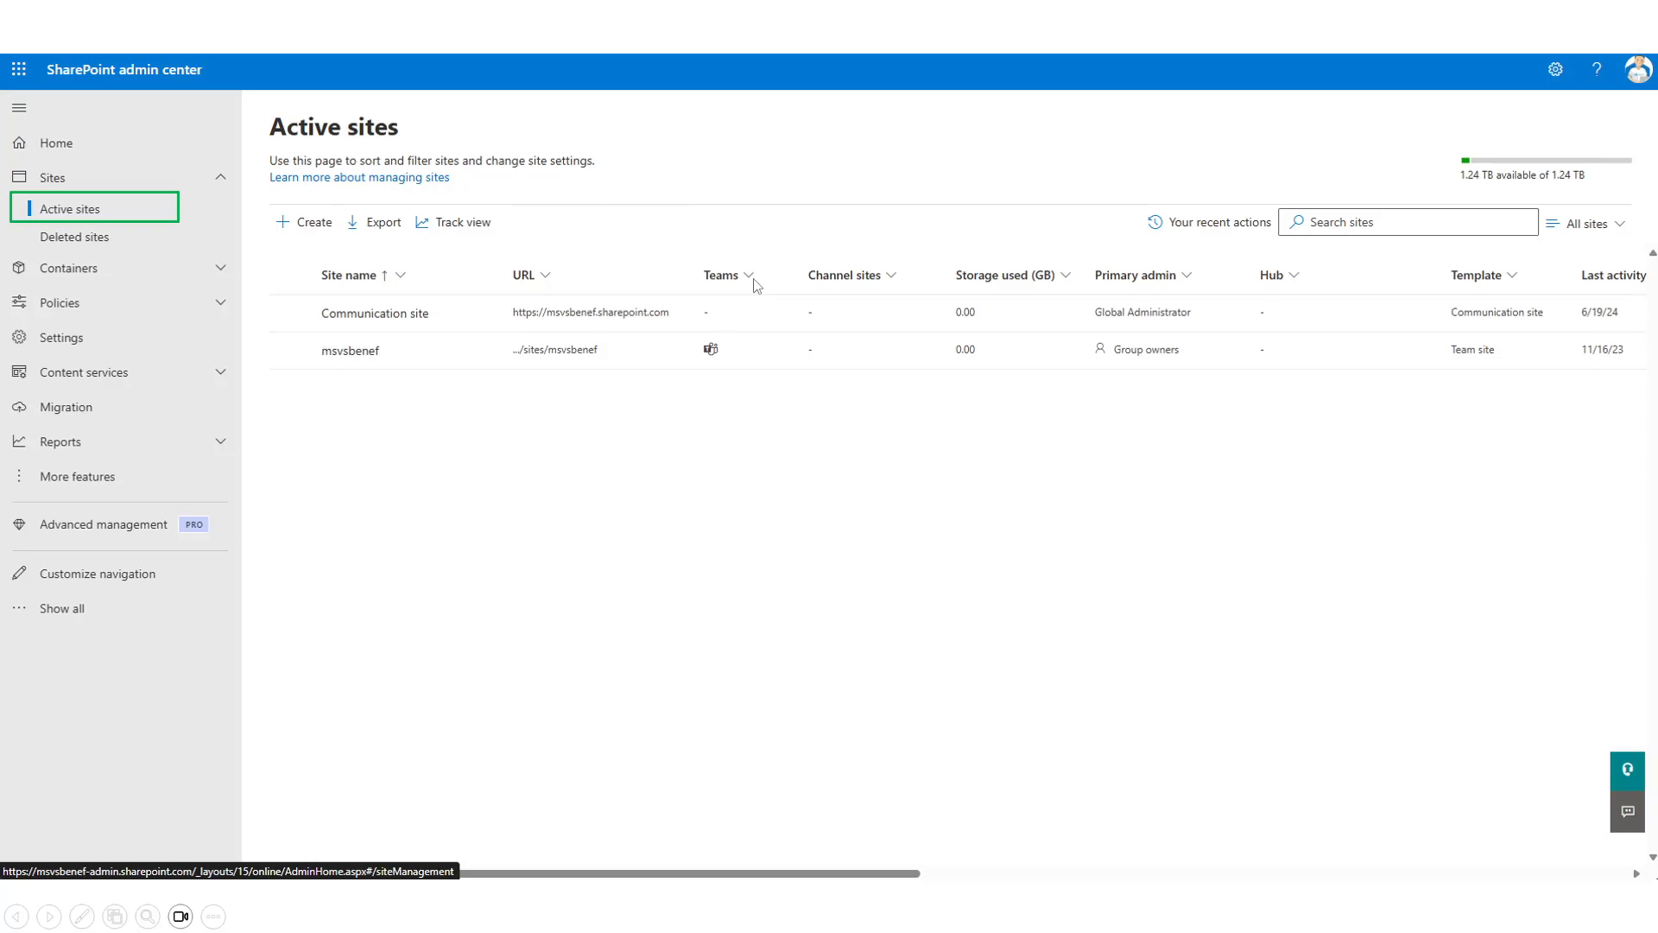
Start a file shares migration, install the downloaded agentsetup.exe as an app, and test the agent's access to \\fileserver2016\COMMUNS
click(66, 407)
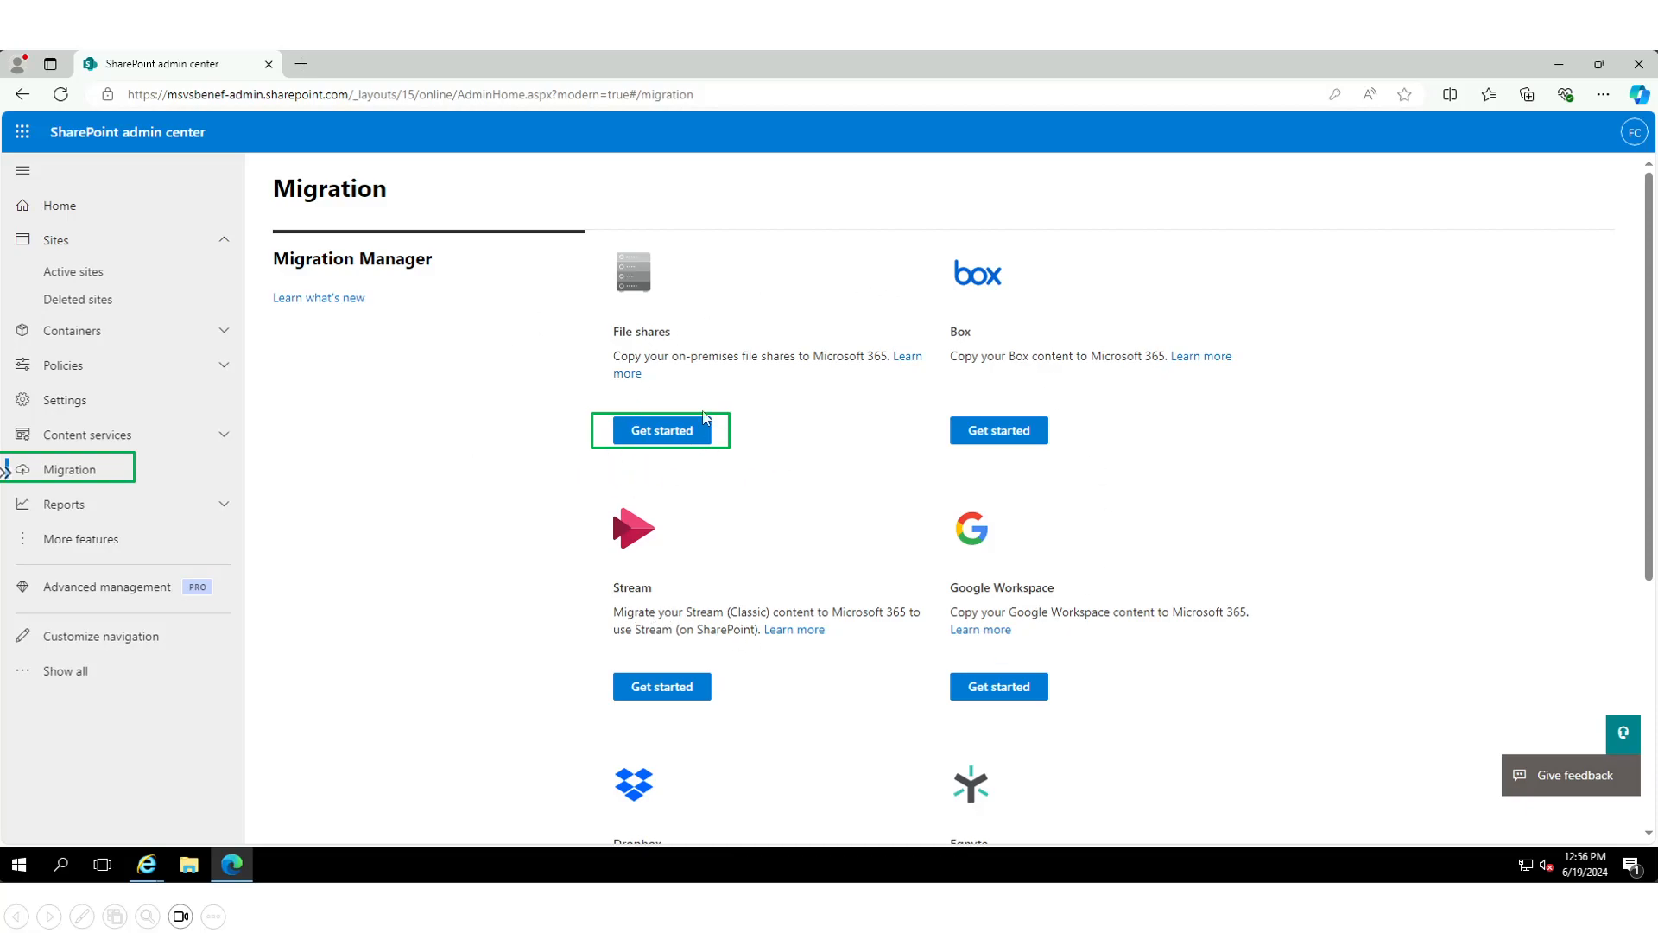
click(660, 432)
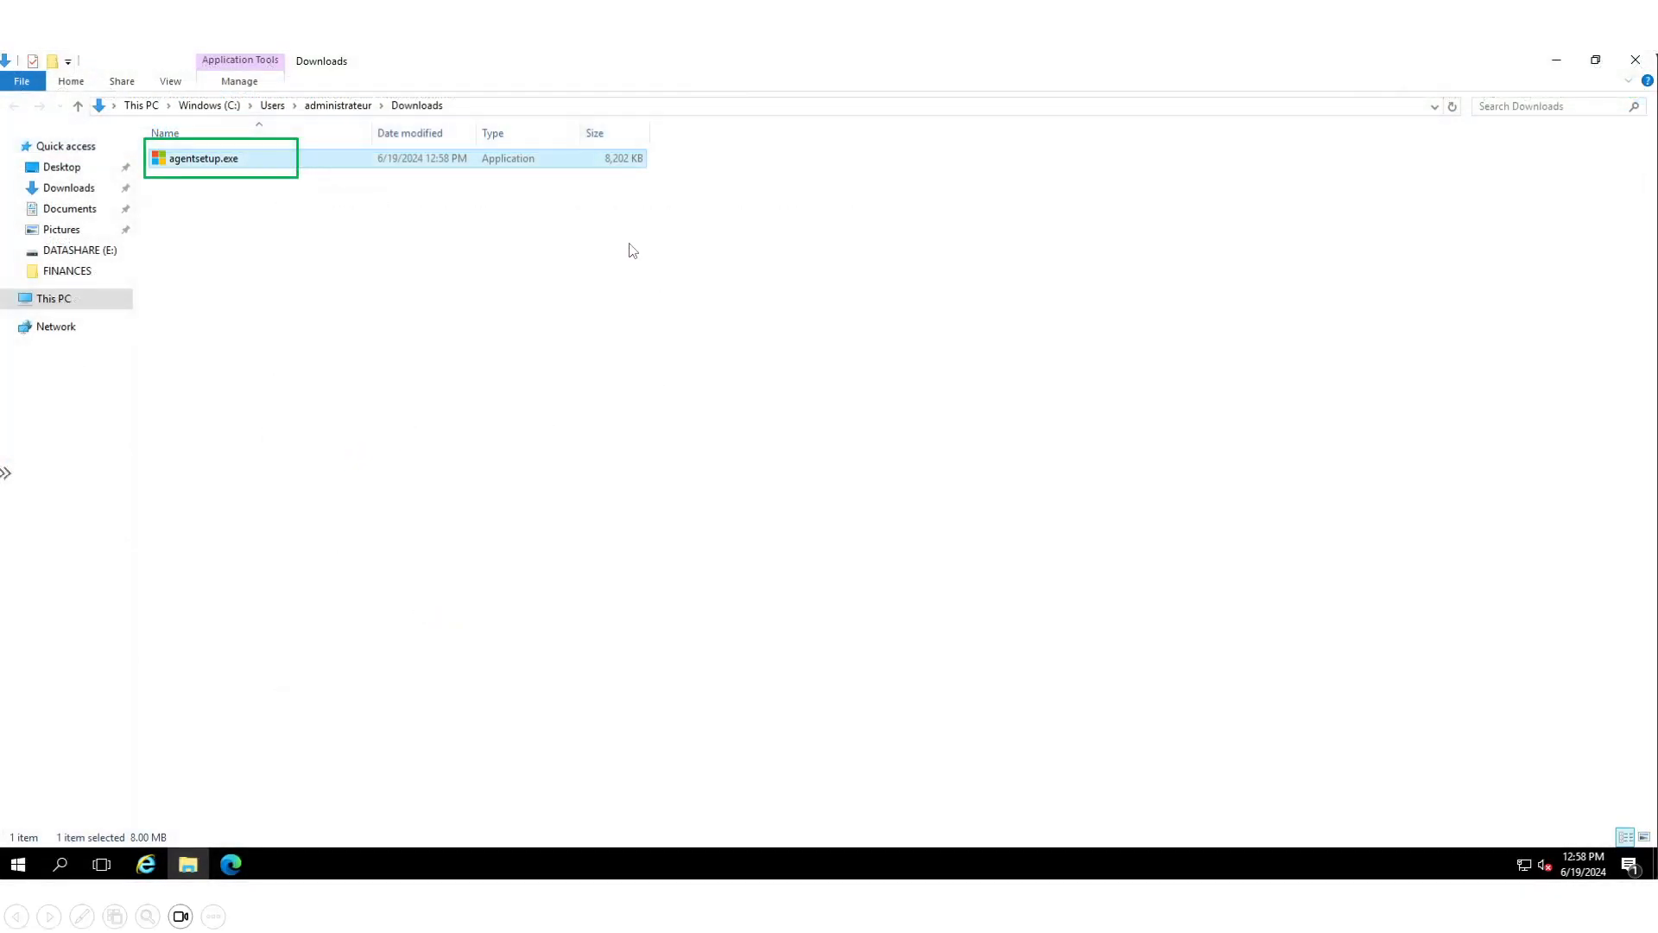
double_click(231, 171)
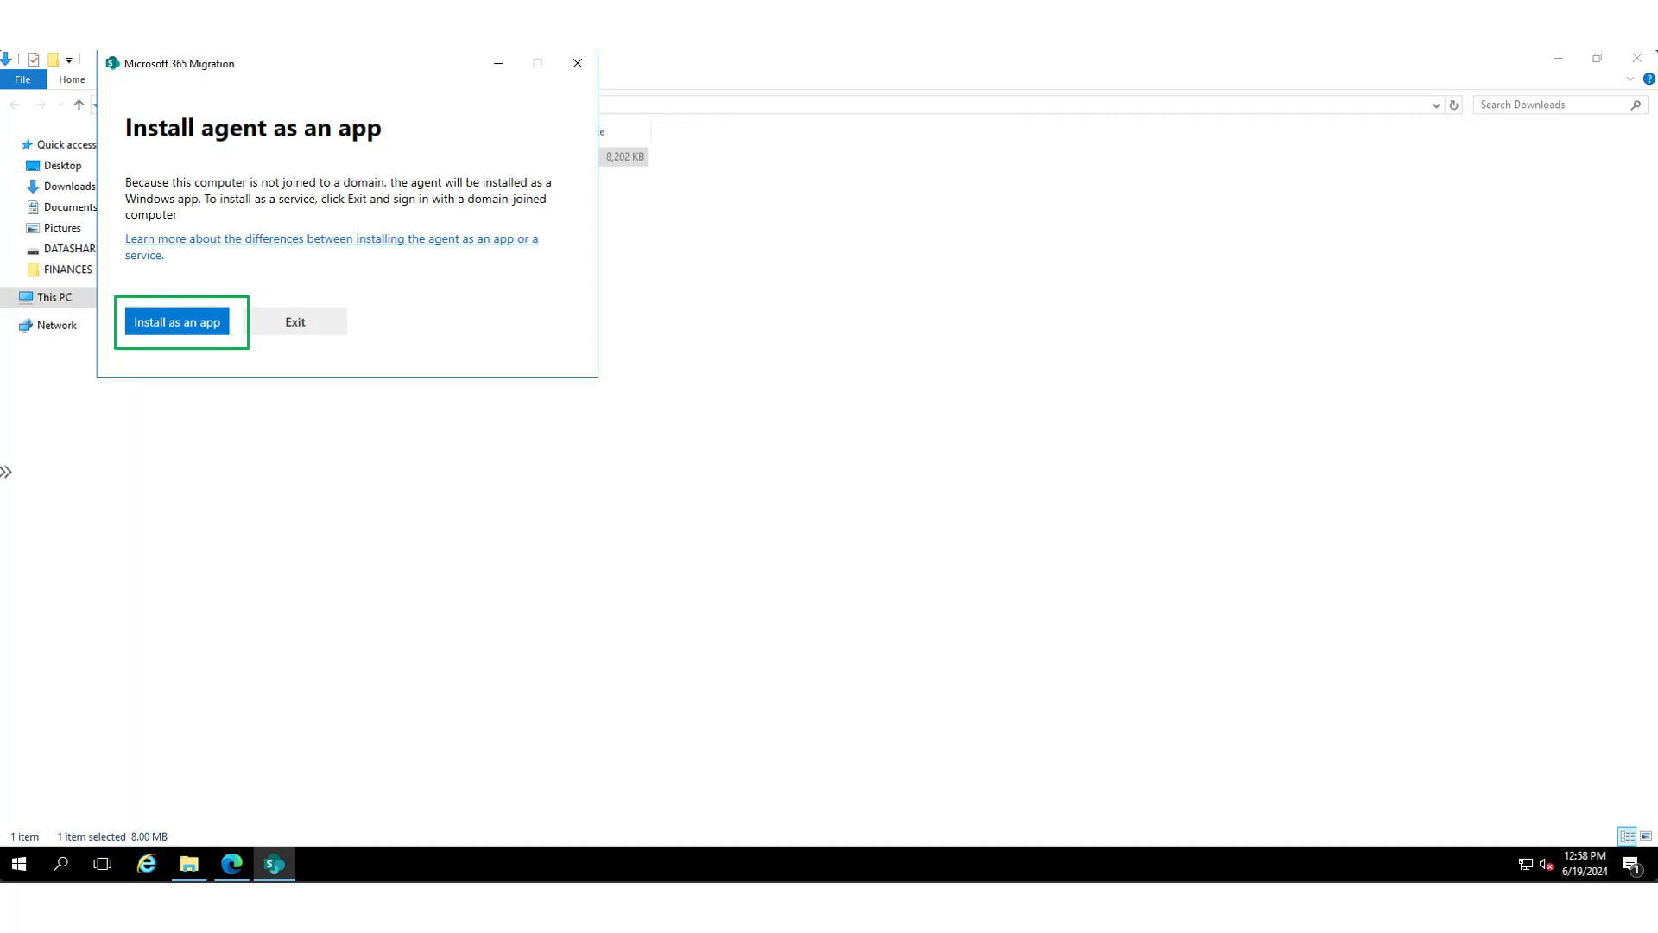
click(171, 331)
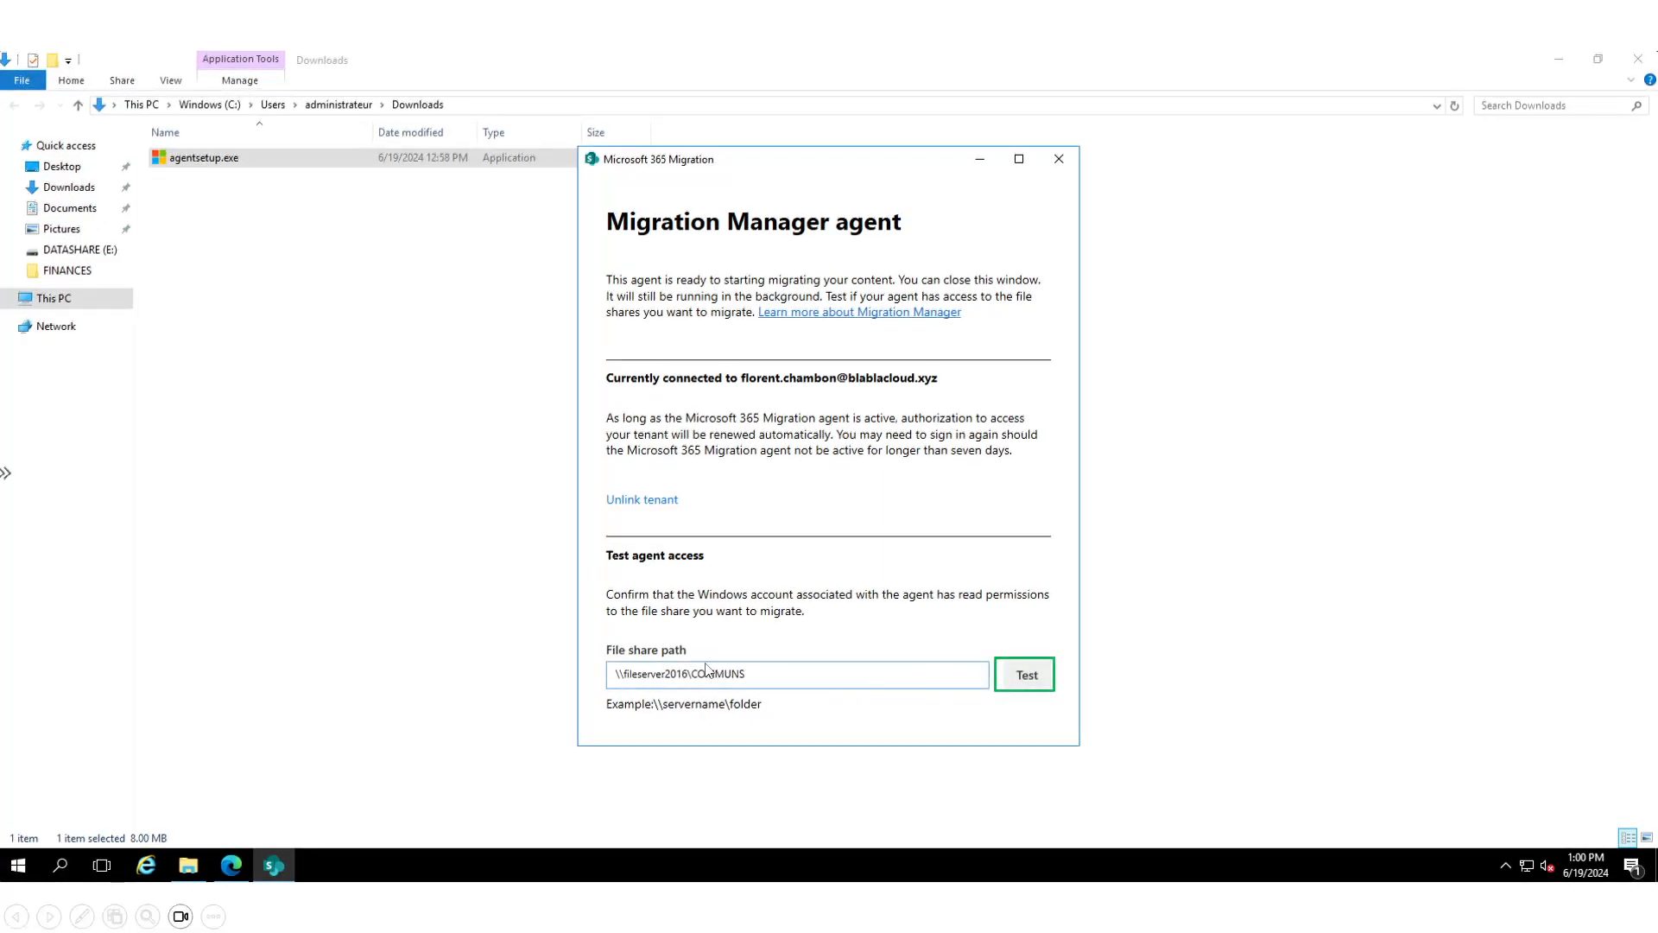
click(1028, 677)
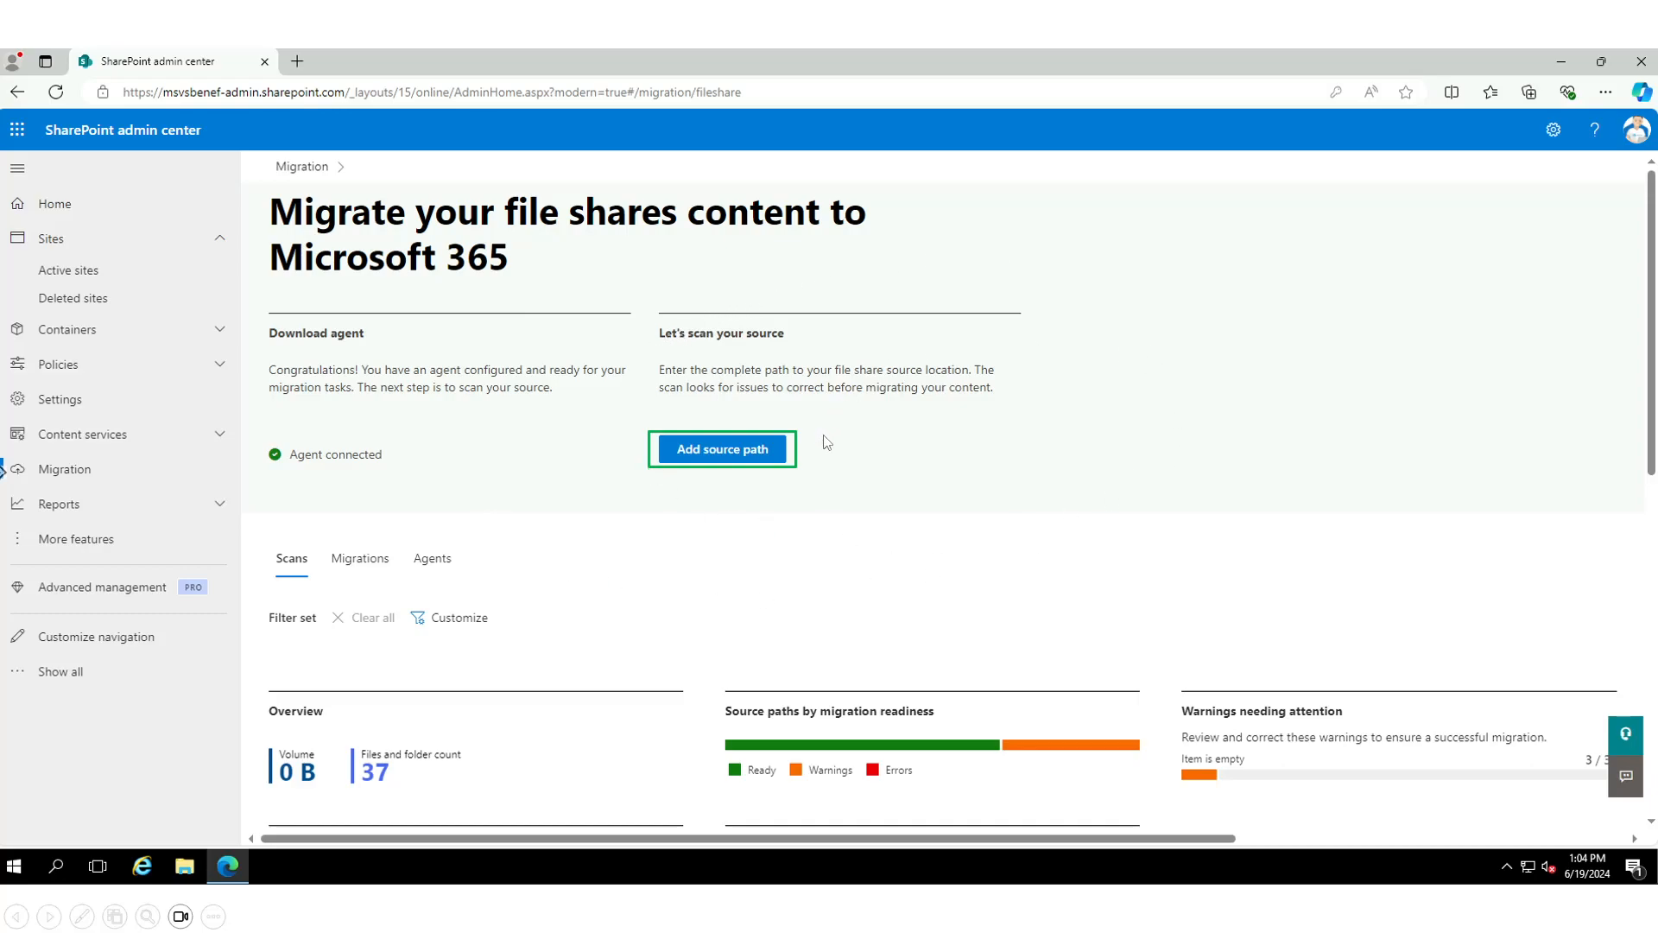
Add \\fileserver2016\COMMUNS as a single source path, including all subfolders as source paths and scanning the content automatically
click(762, 447)
text(\fileserver2016\COMMUNS)
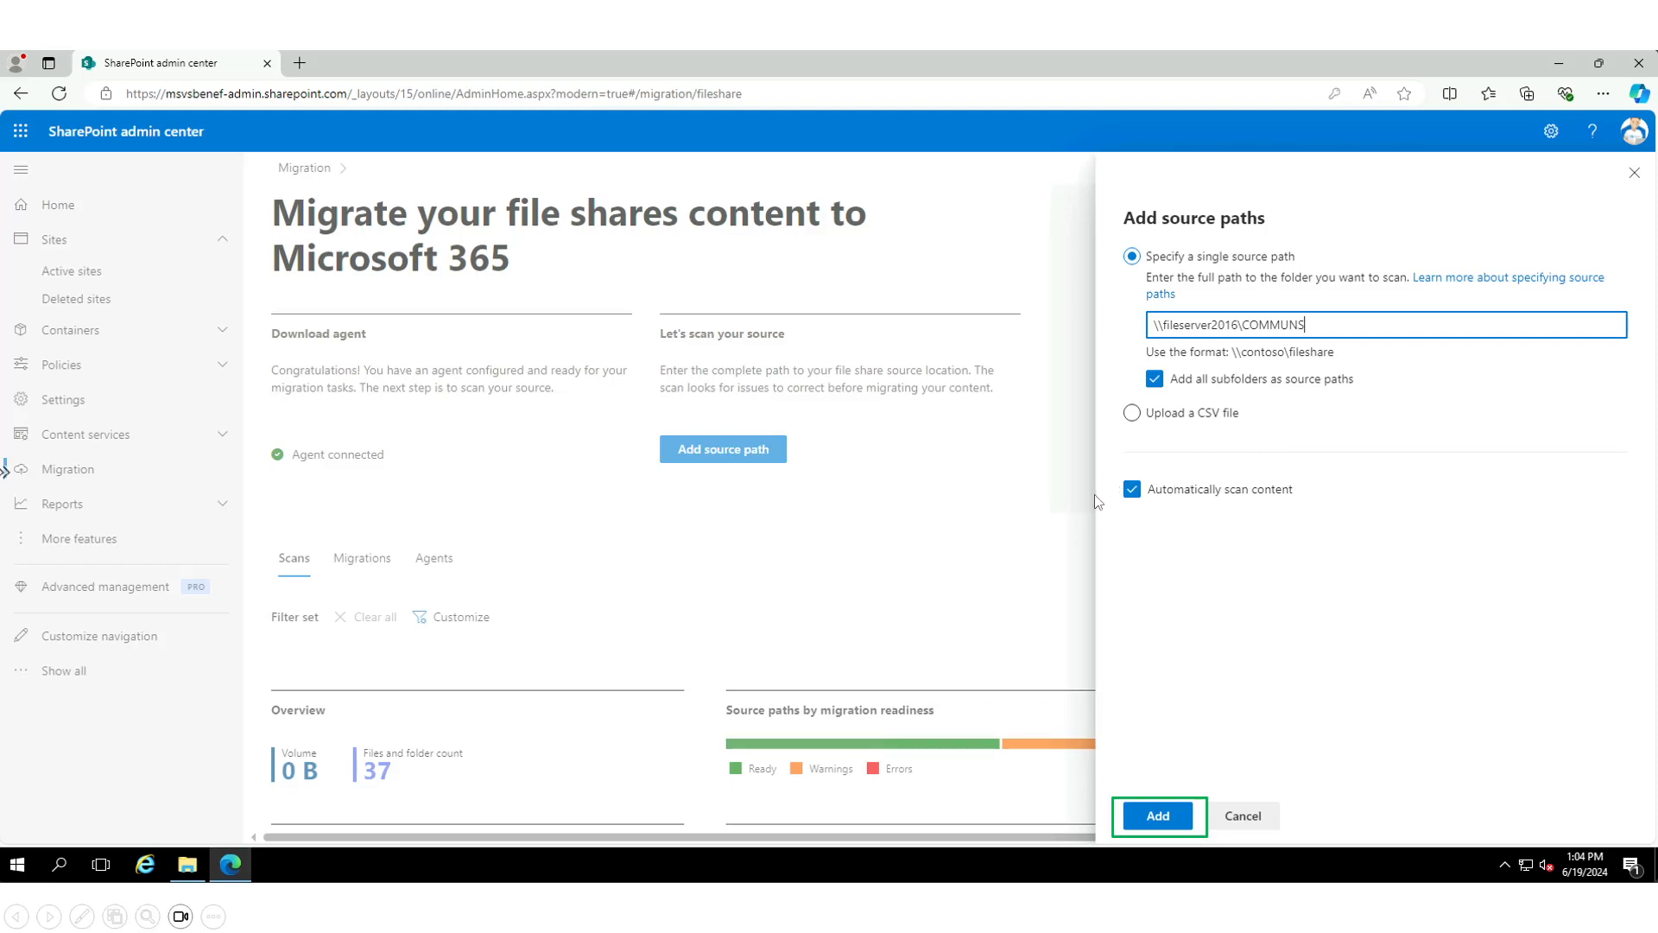
click(1133, 803)
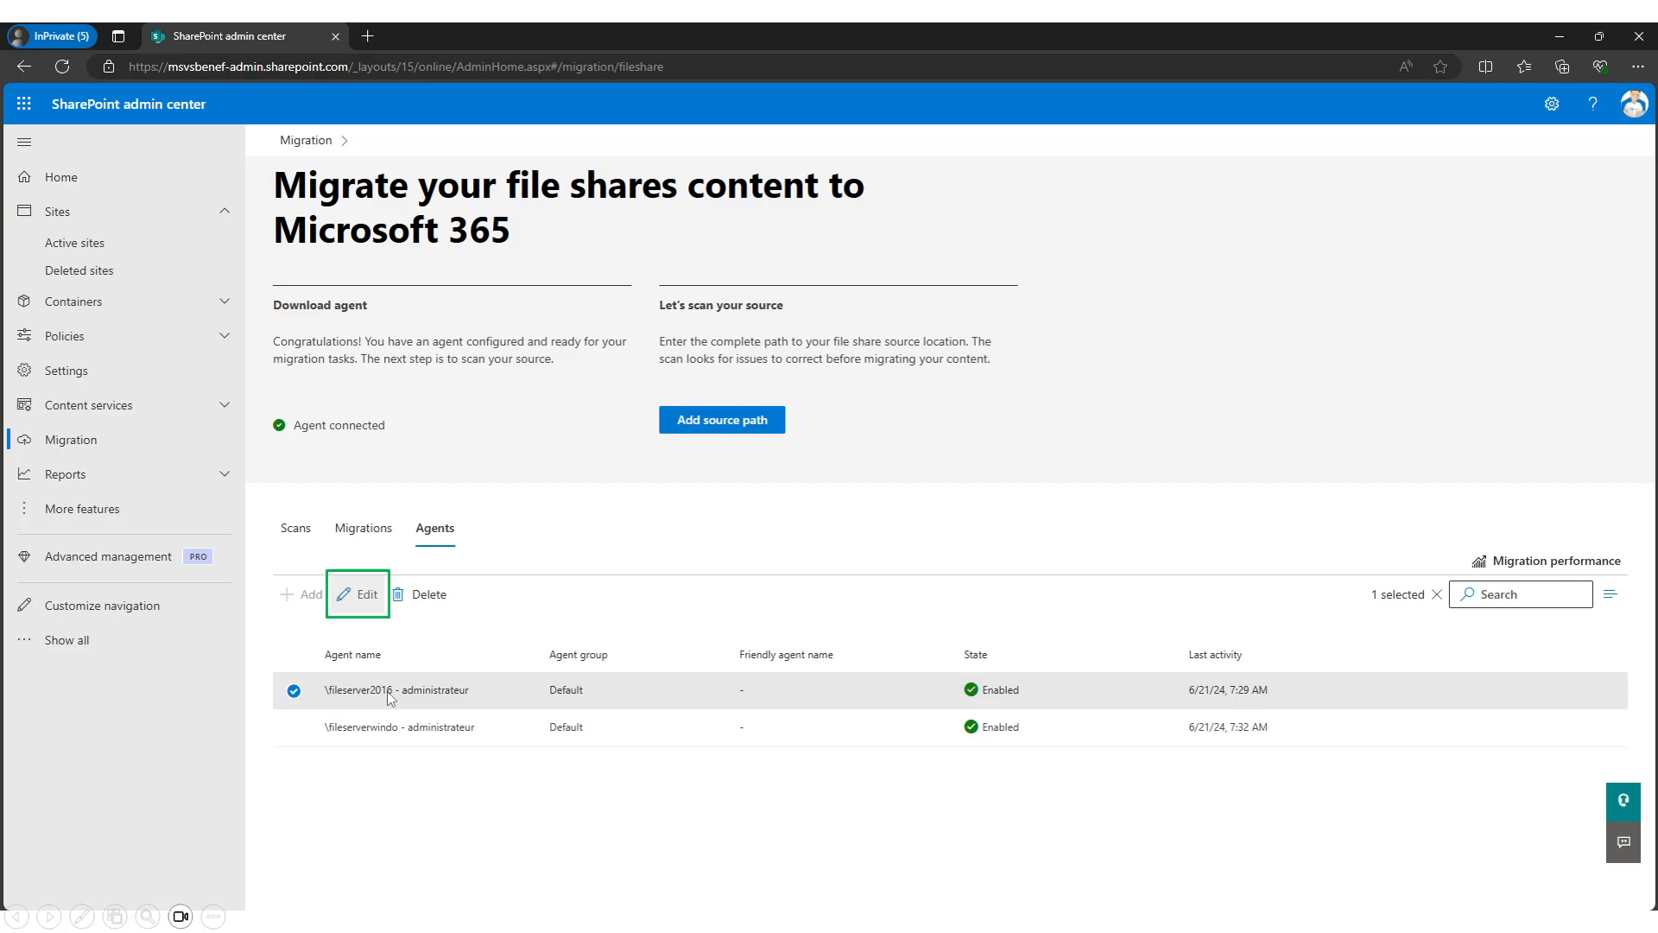
Create two agent groups named France and Germany from the \fileserver2016 agent's group settings
click(369, 609)
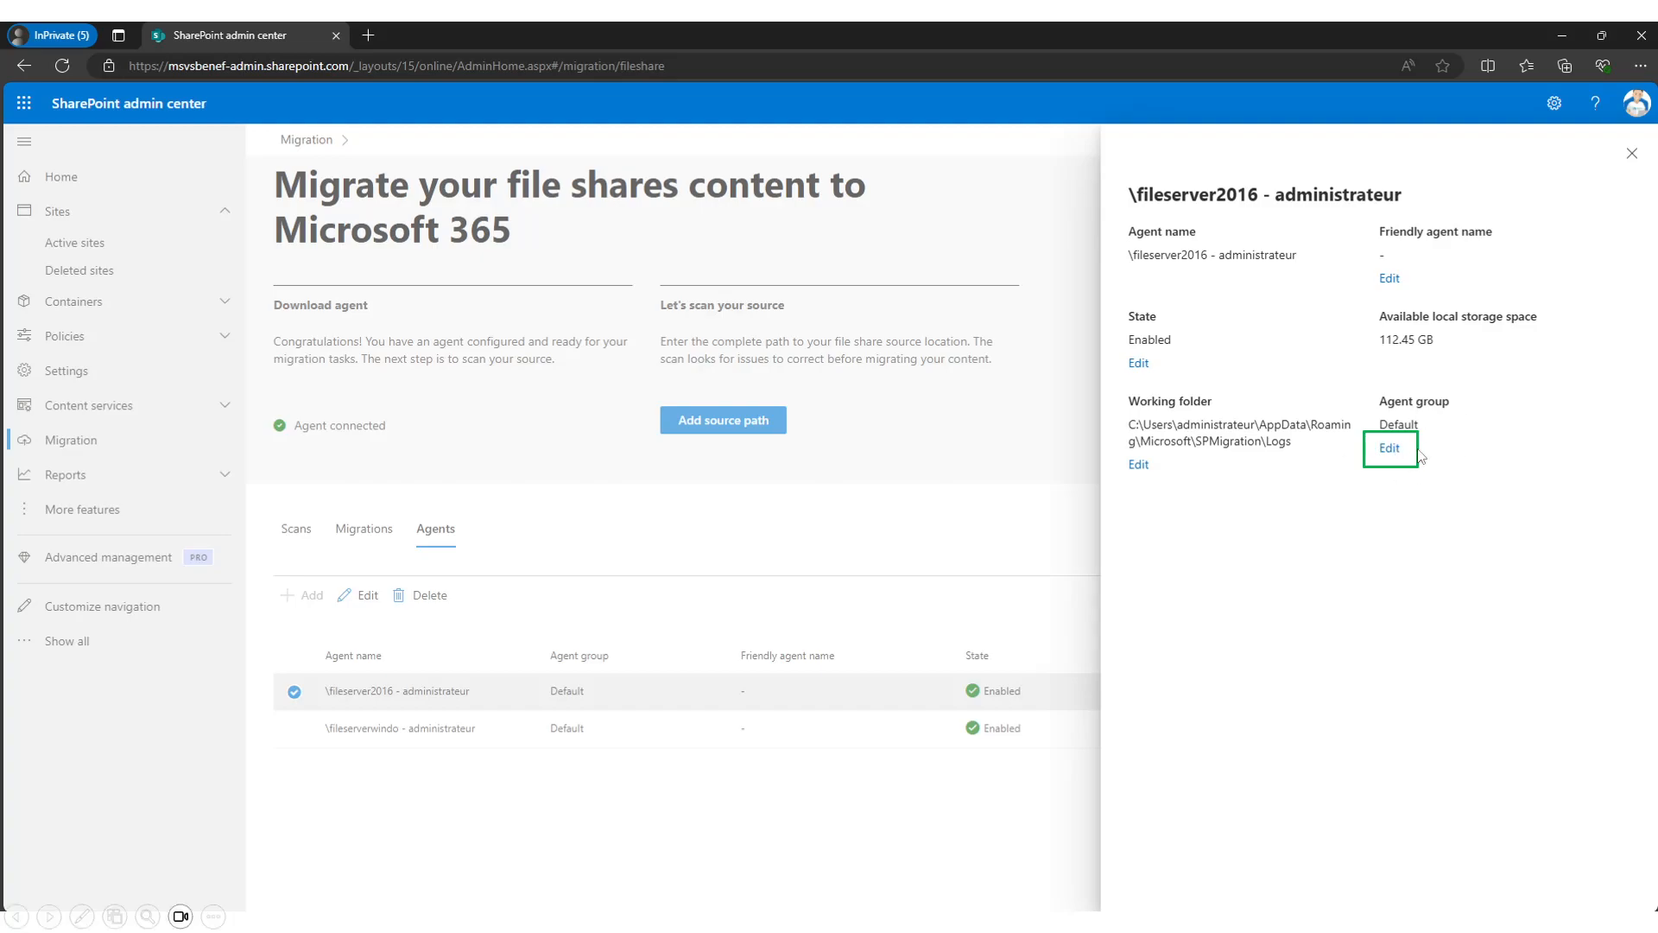
click(1387, 451)
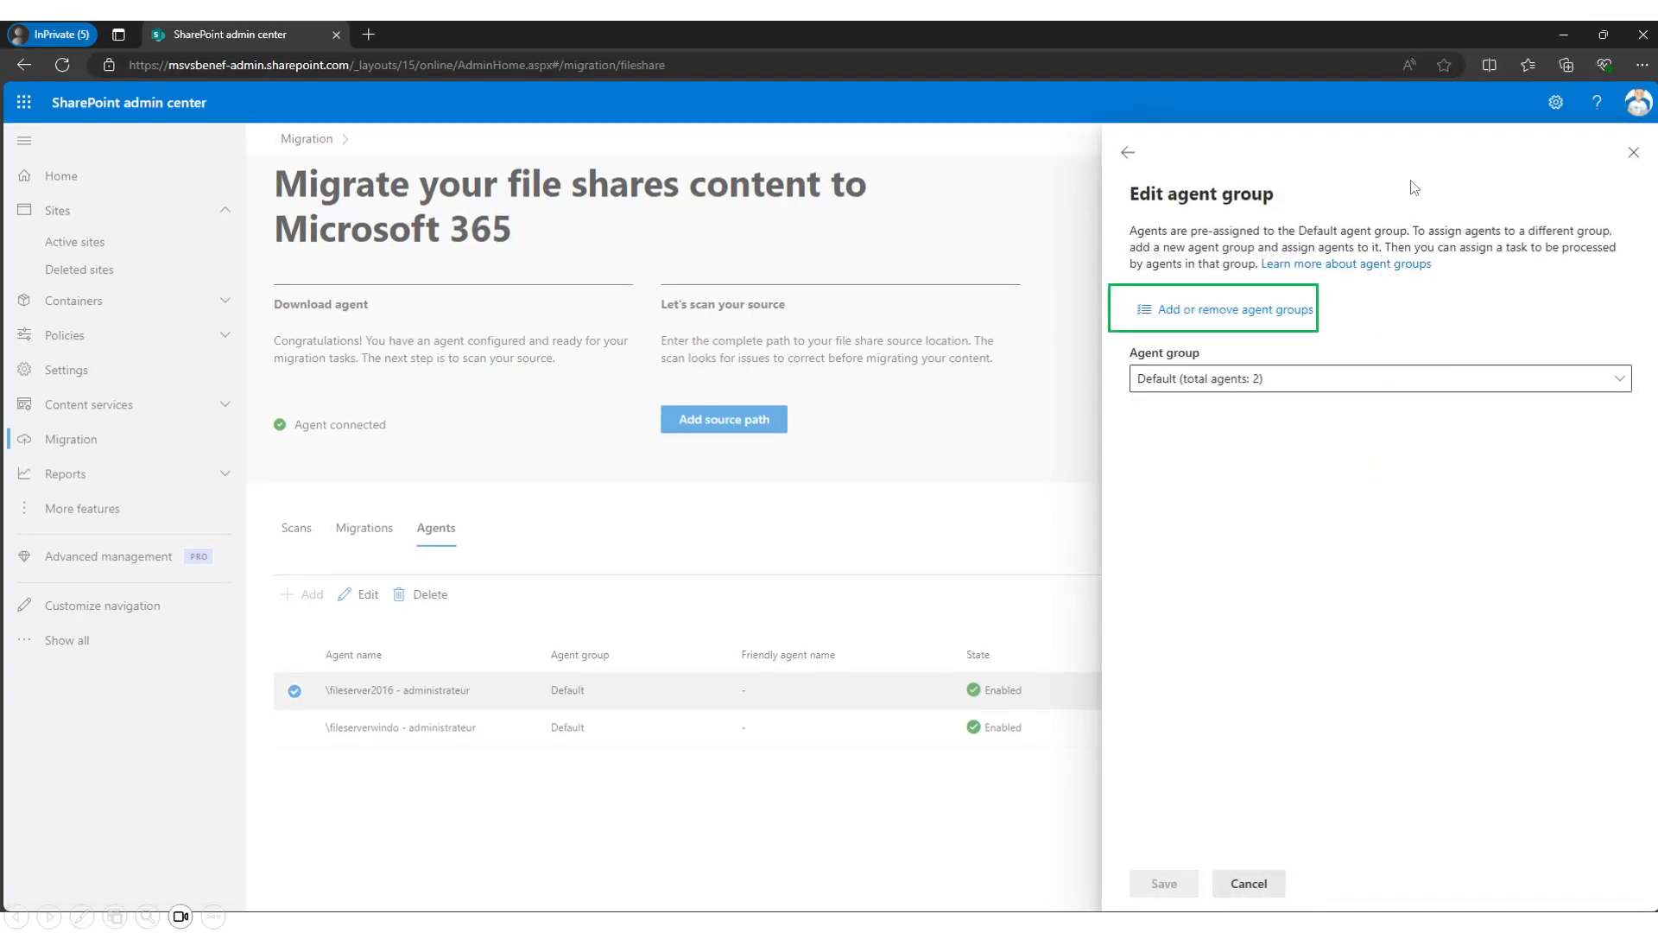
click(1233, 312)
text(France)
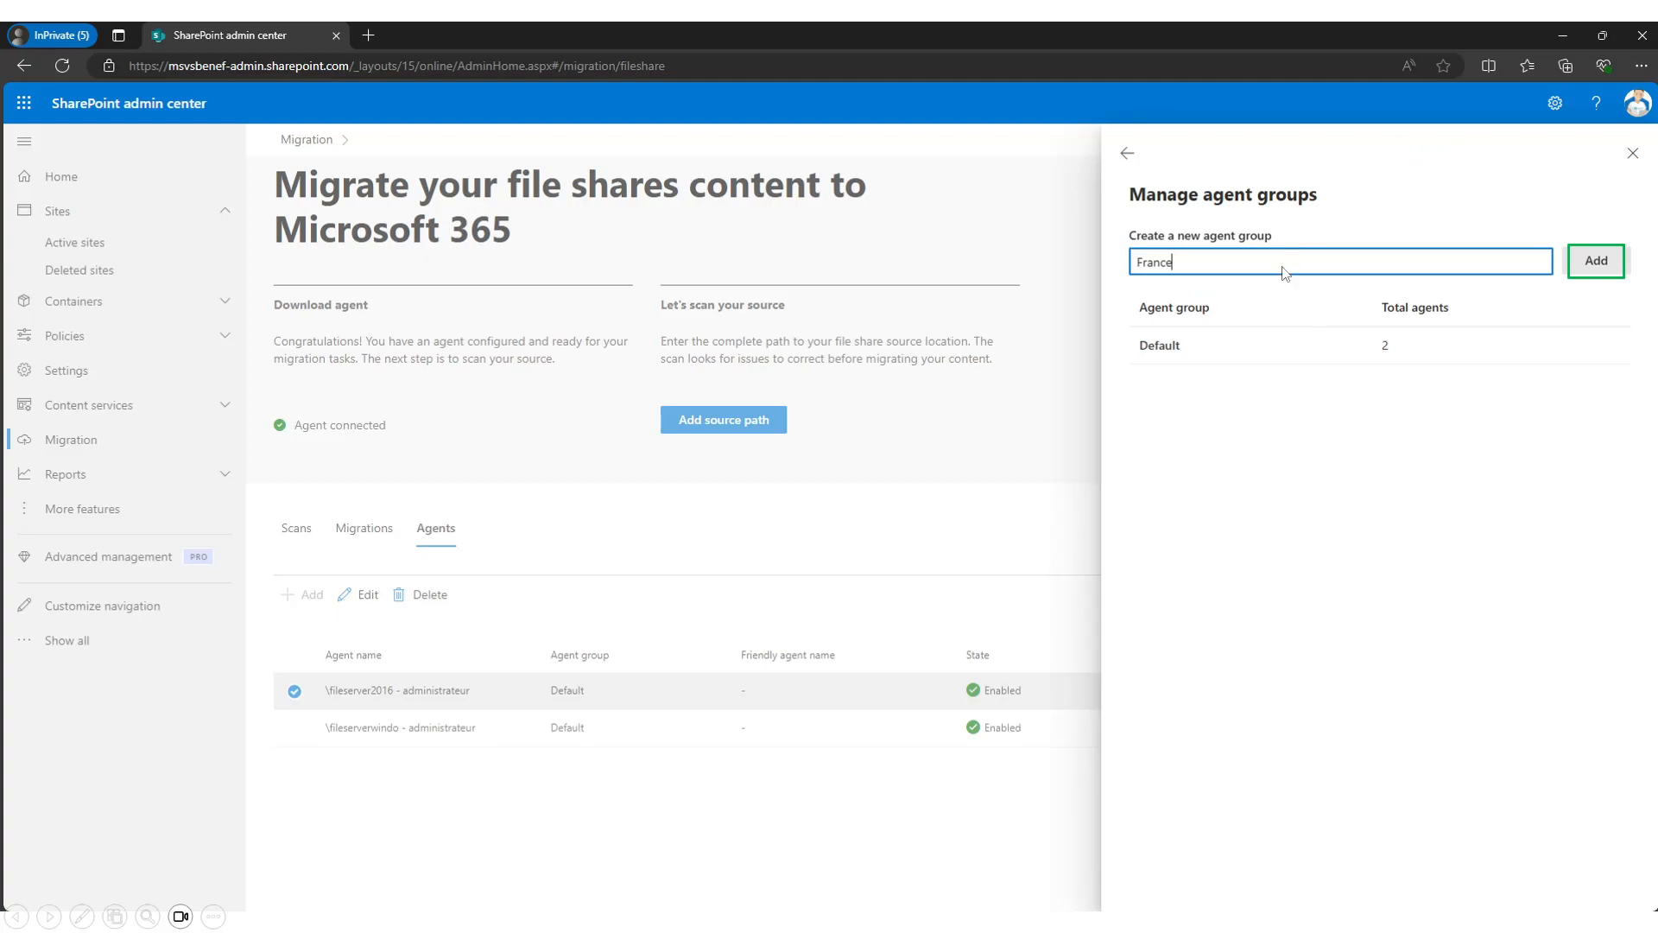
click(1585, 262)
text(Germany)
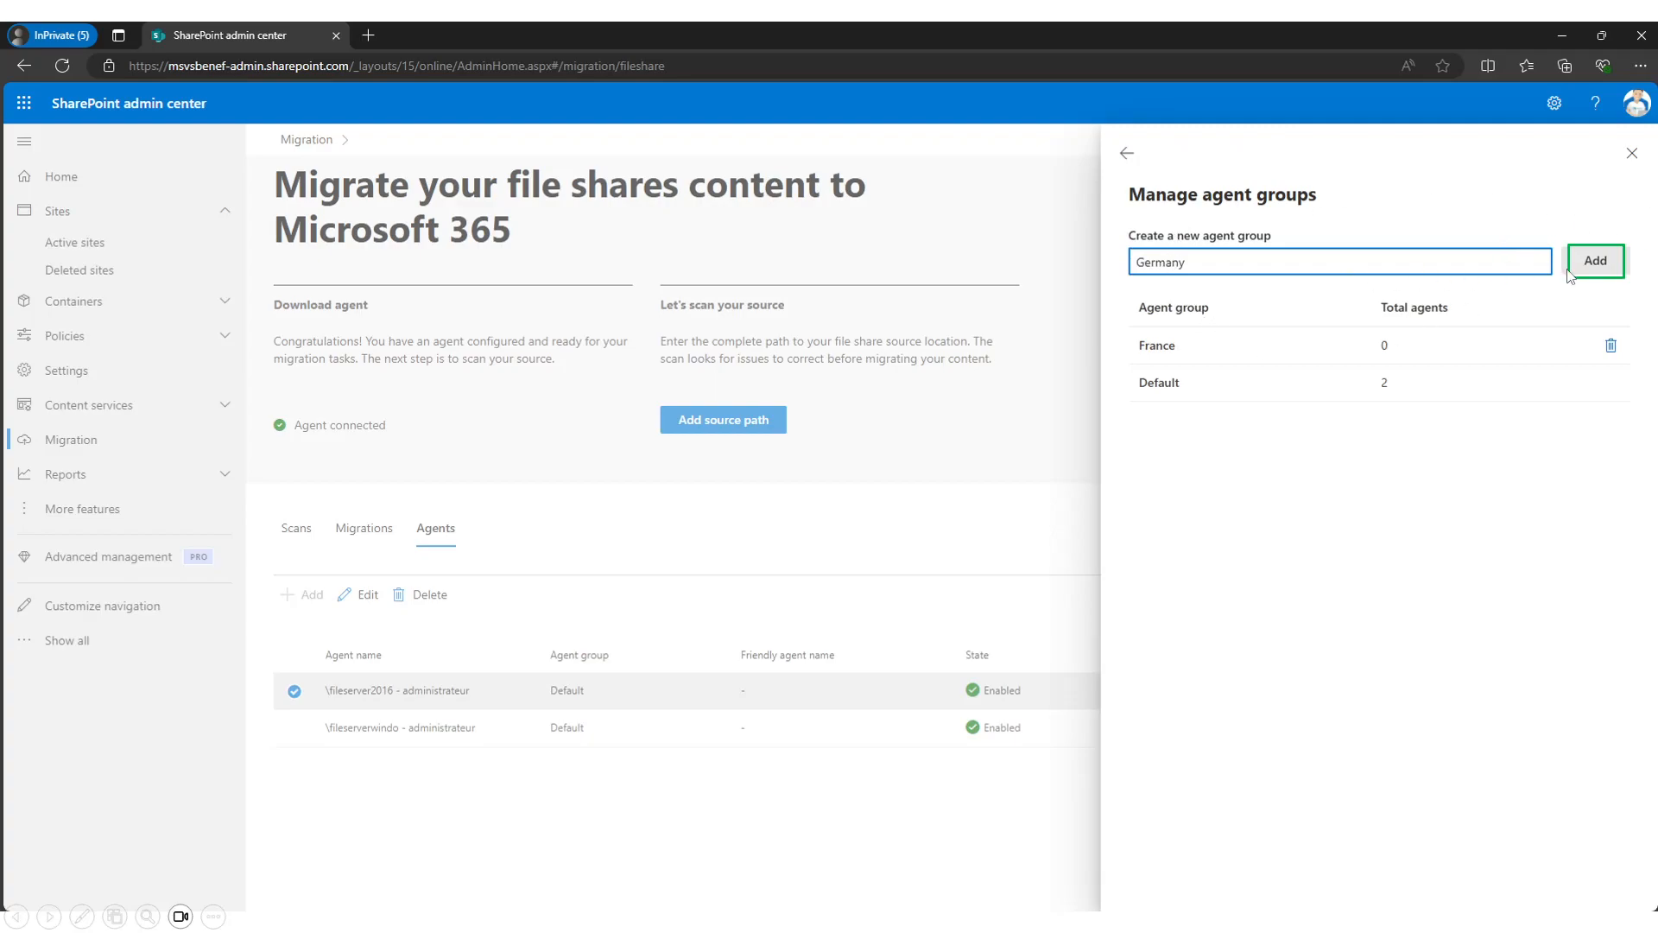
click(1608, 274)
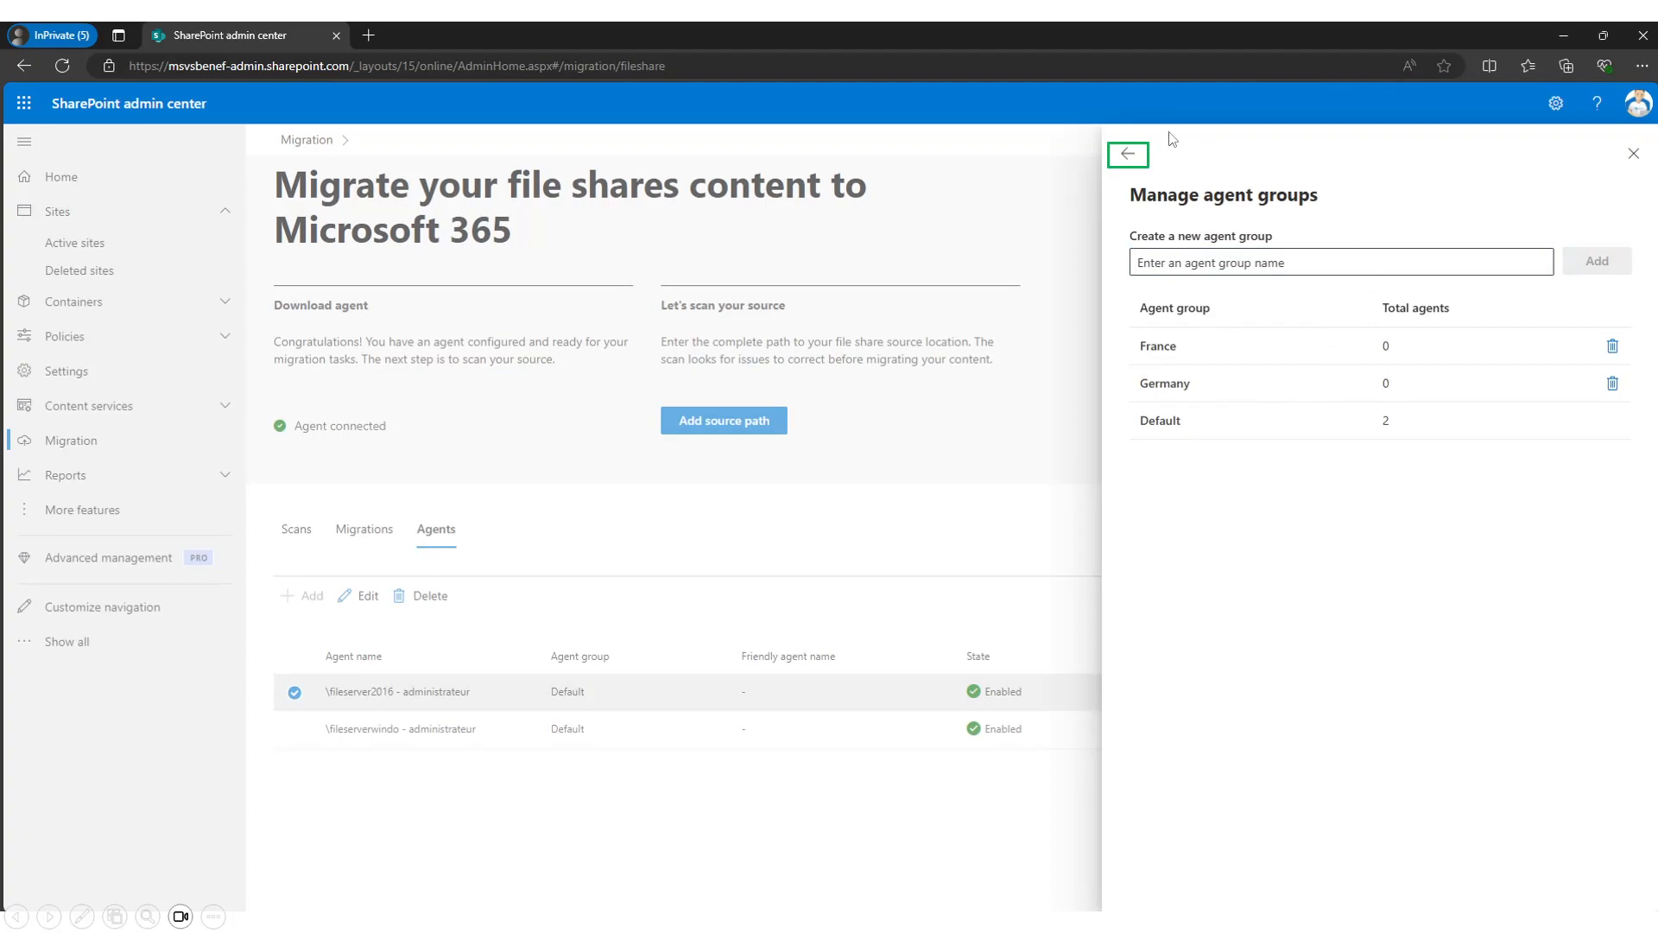
Assign the \fileserver2016 agent to the France group and the \fileserverwindo agent to the Germany group
click(1128, 155)
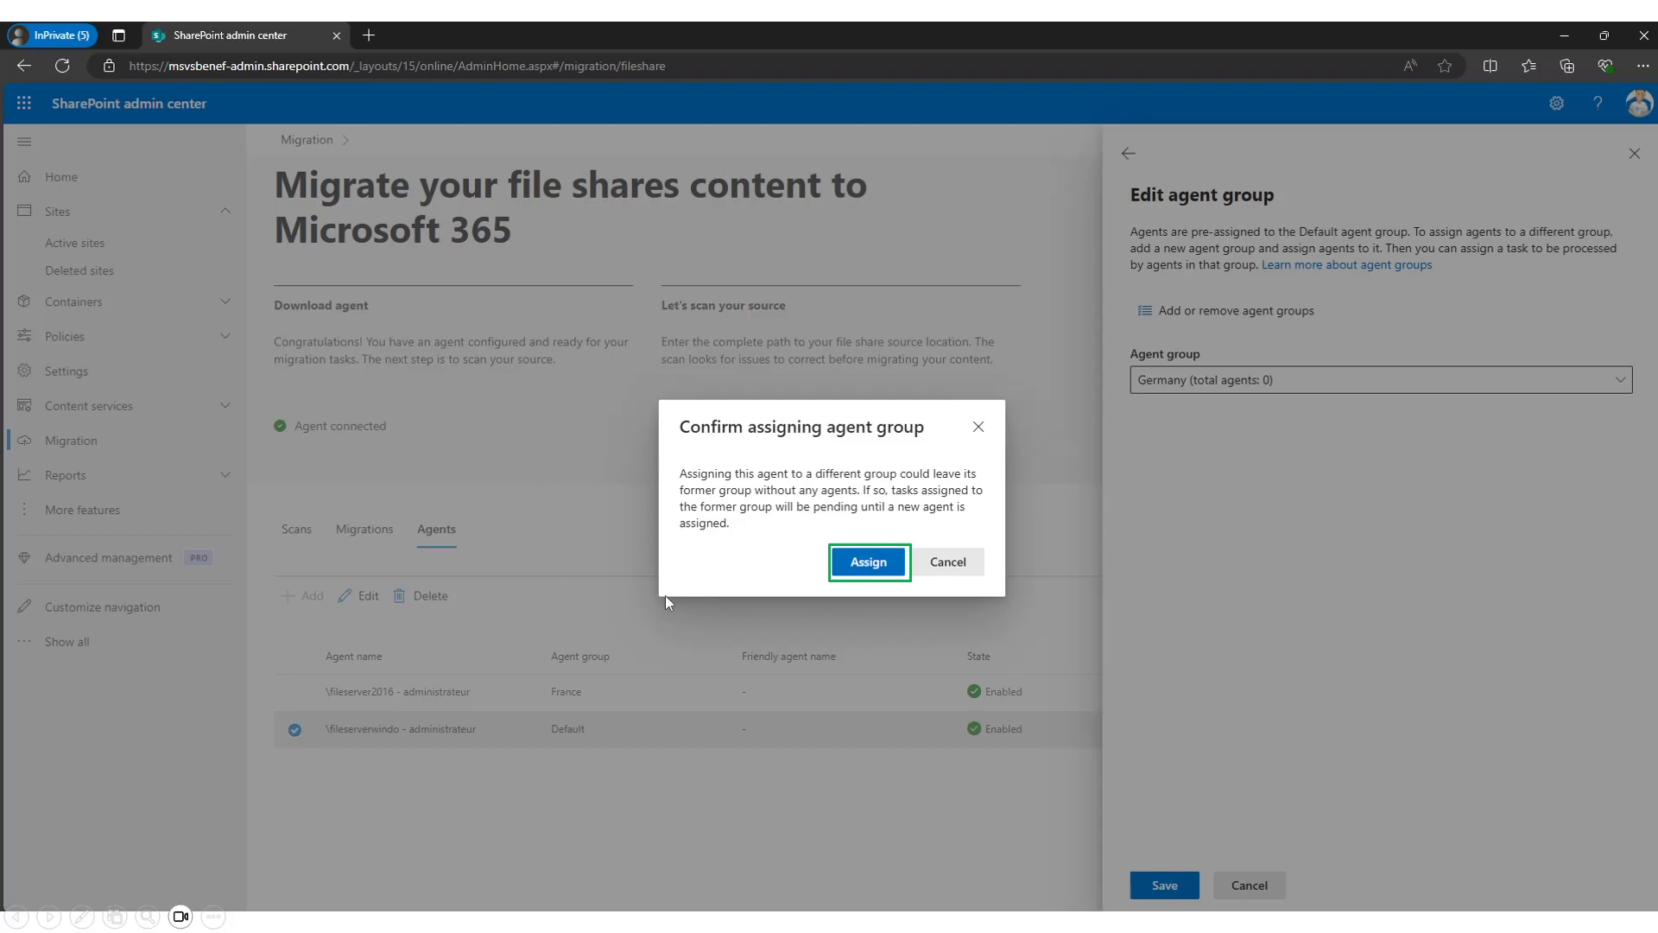
click(872, 566)
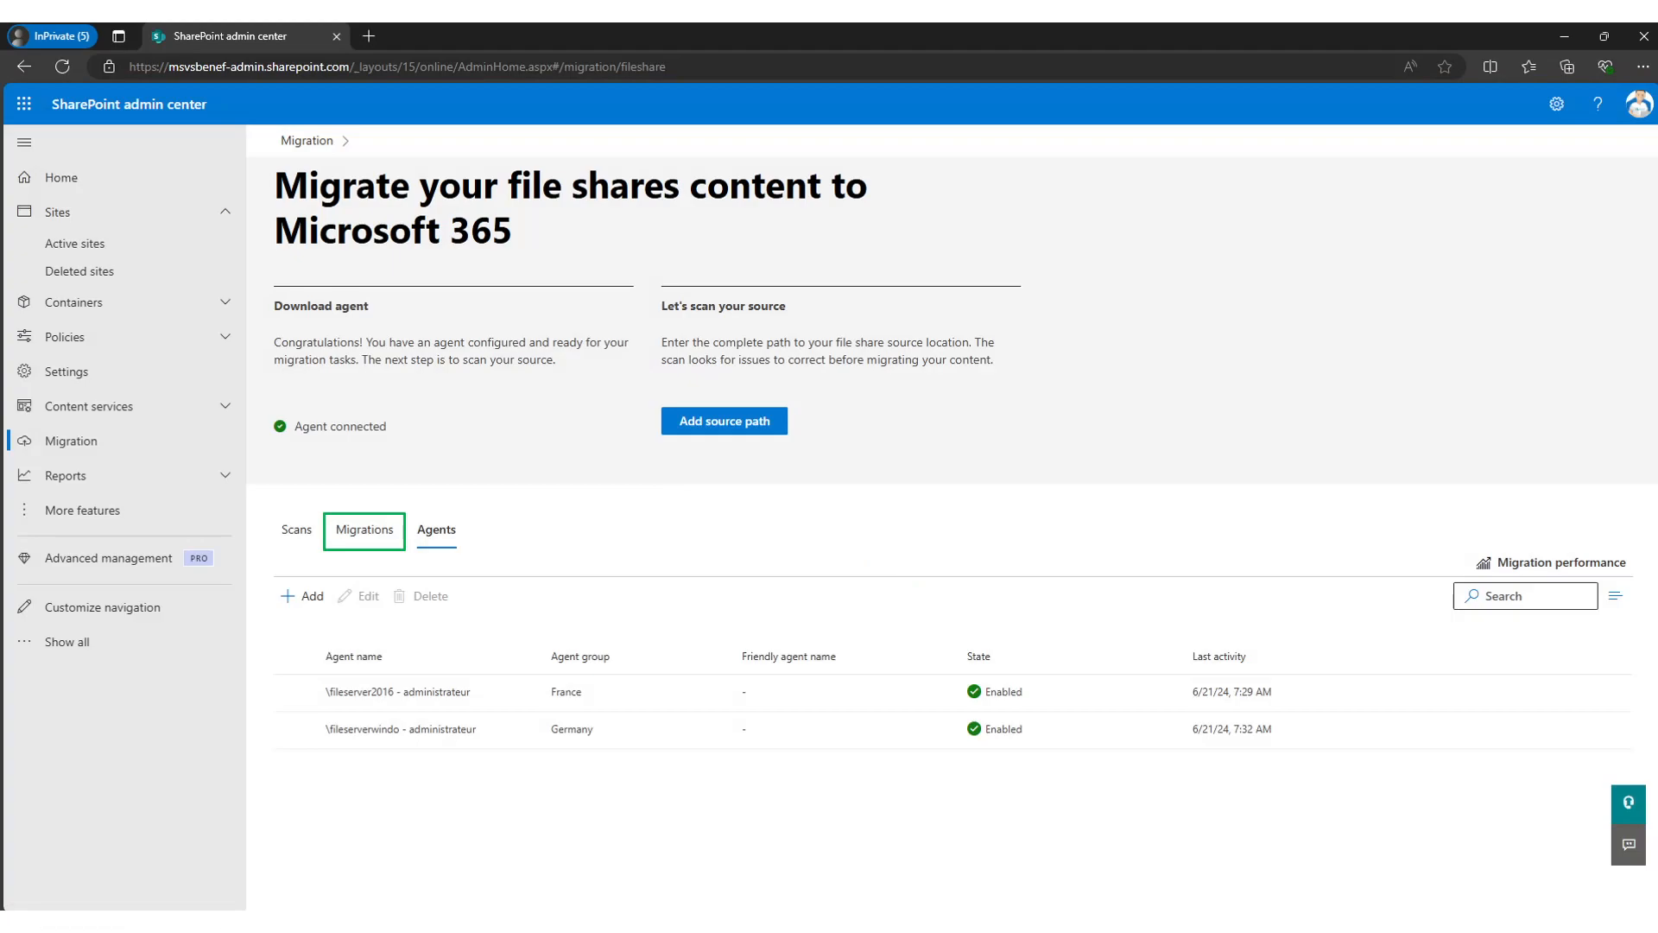
Save the global migration settings with file share permissions preserved, hidden files migrated and Microsoft Entra ID lookup enabled
click(343, 531)
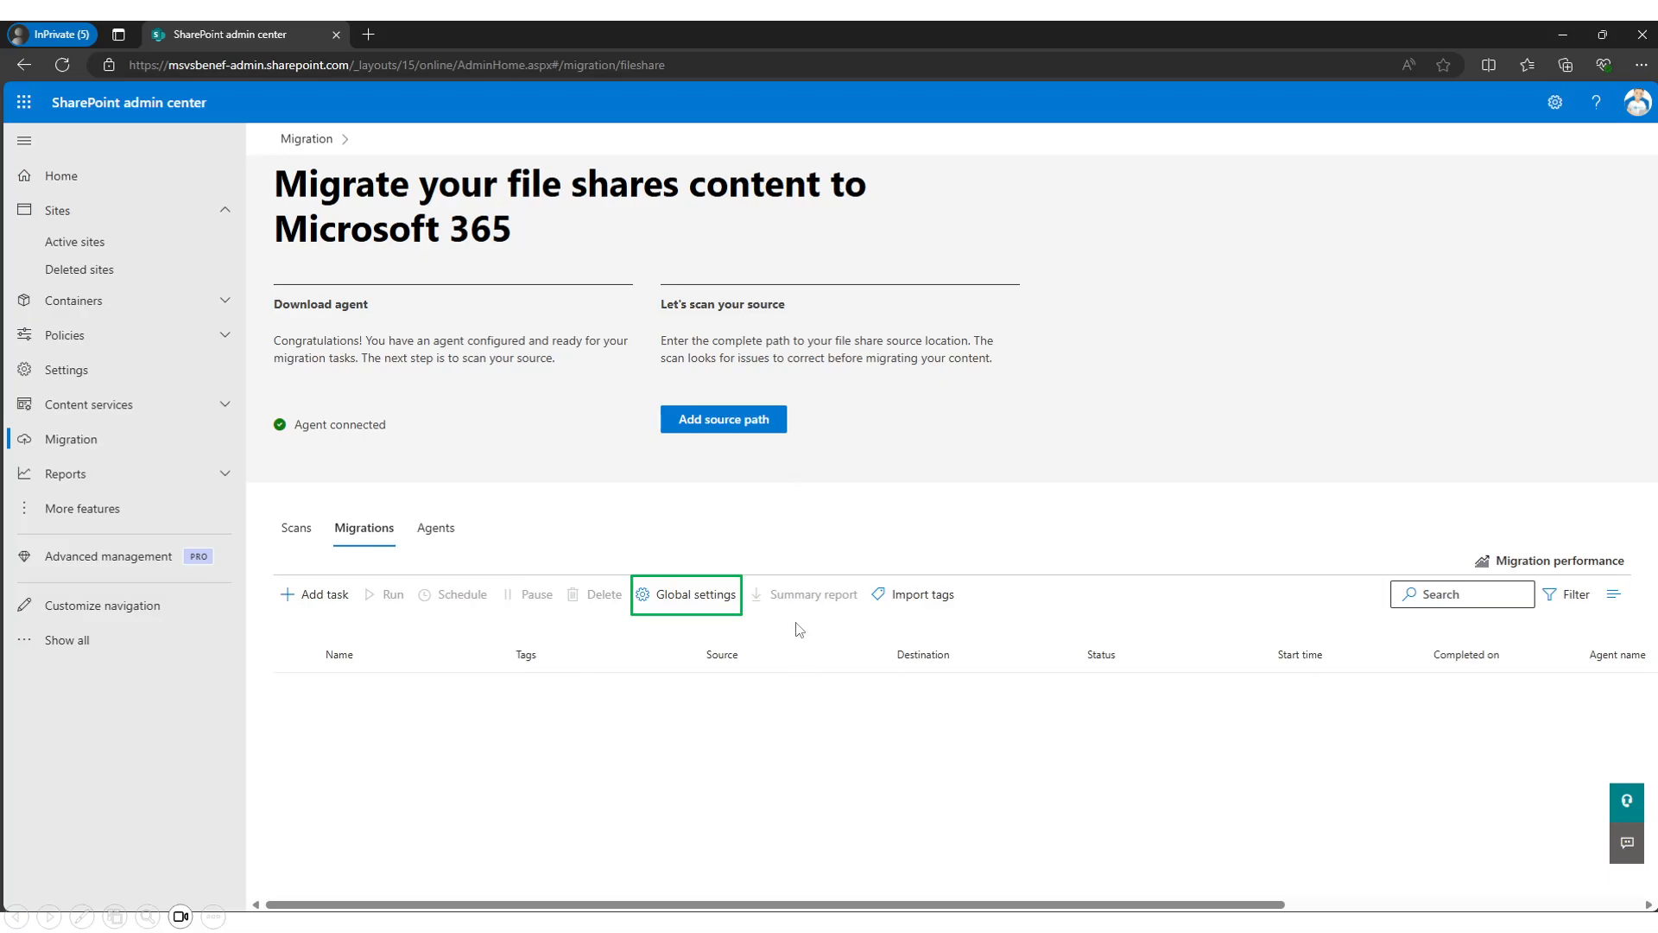
click(673, 596)
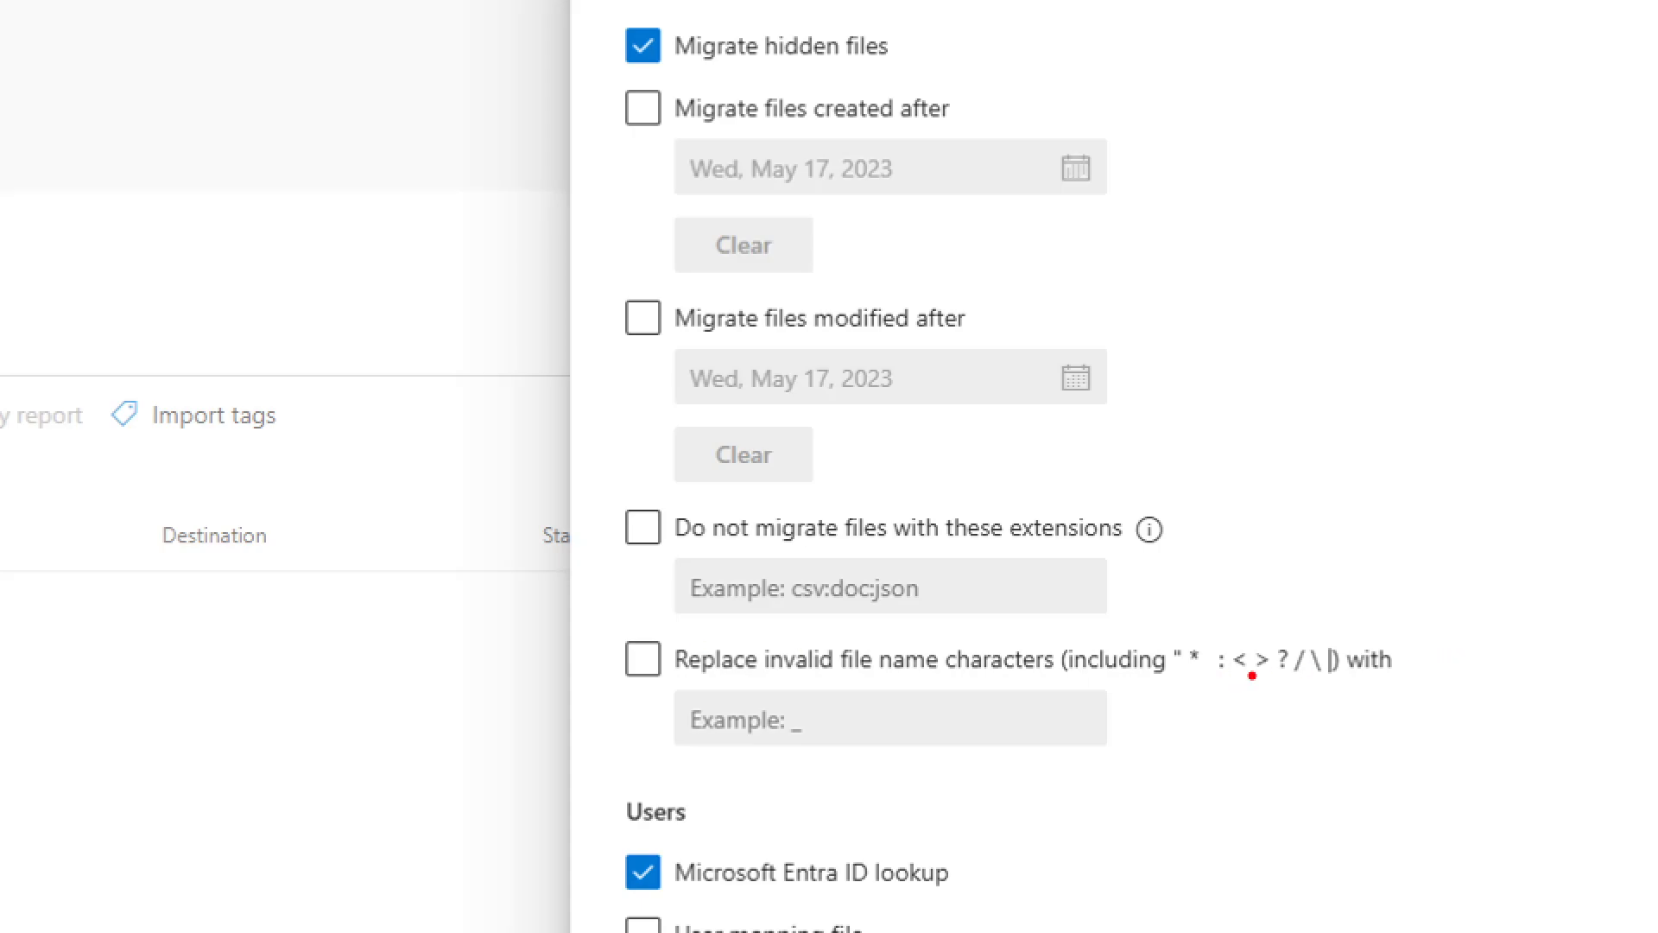
mouse_move(622, 623)
mouse_down()
mouse_move(600, 652)
mouse_move(695, 751)
mouse_move(795, 773)
mouse_up()
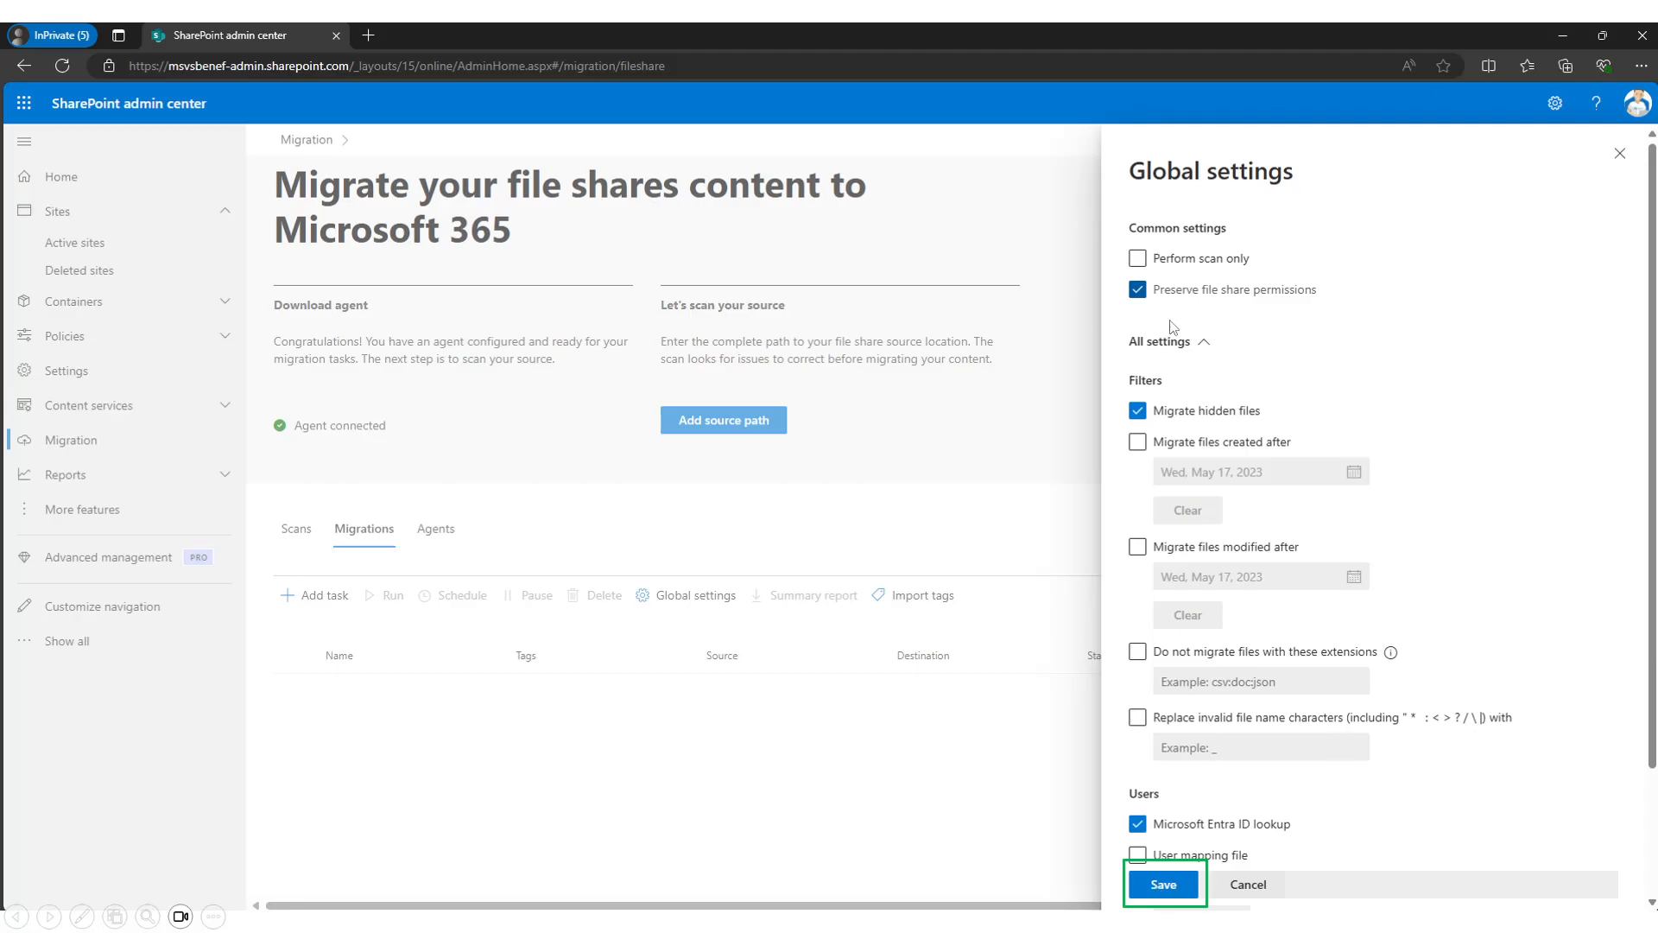
click(1164, 881)
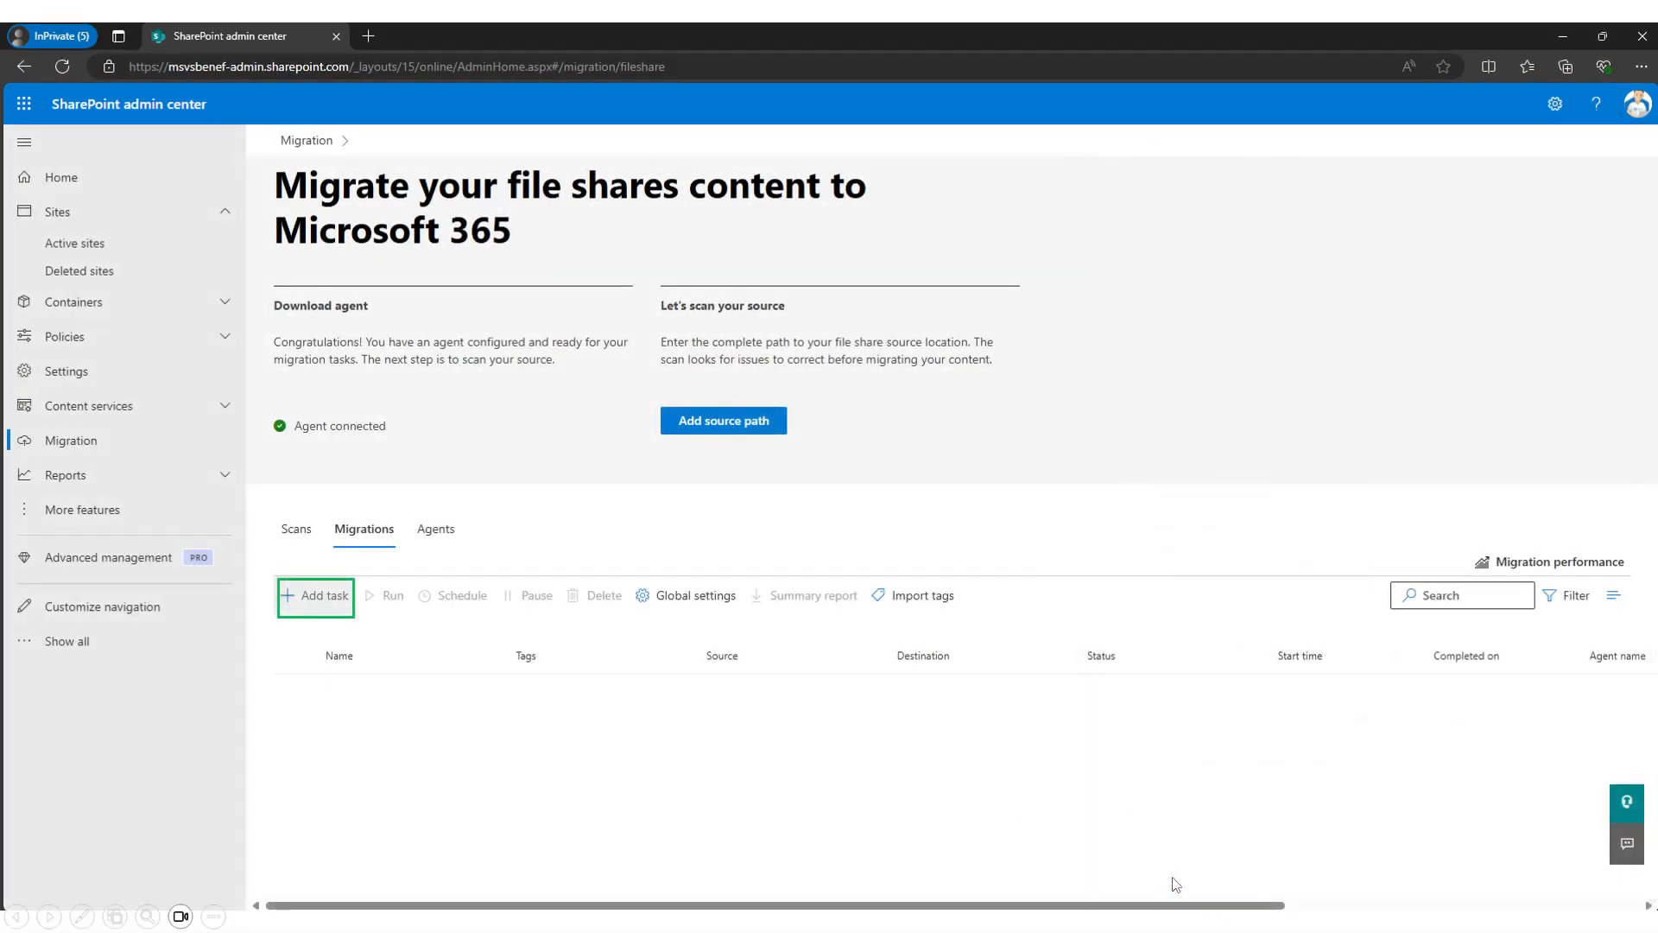
Add a single source and destination migration task with source \\fileserver2016\COMMUNS and SharePoint as the destination type
click(319, 599)
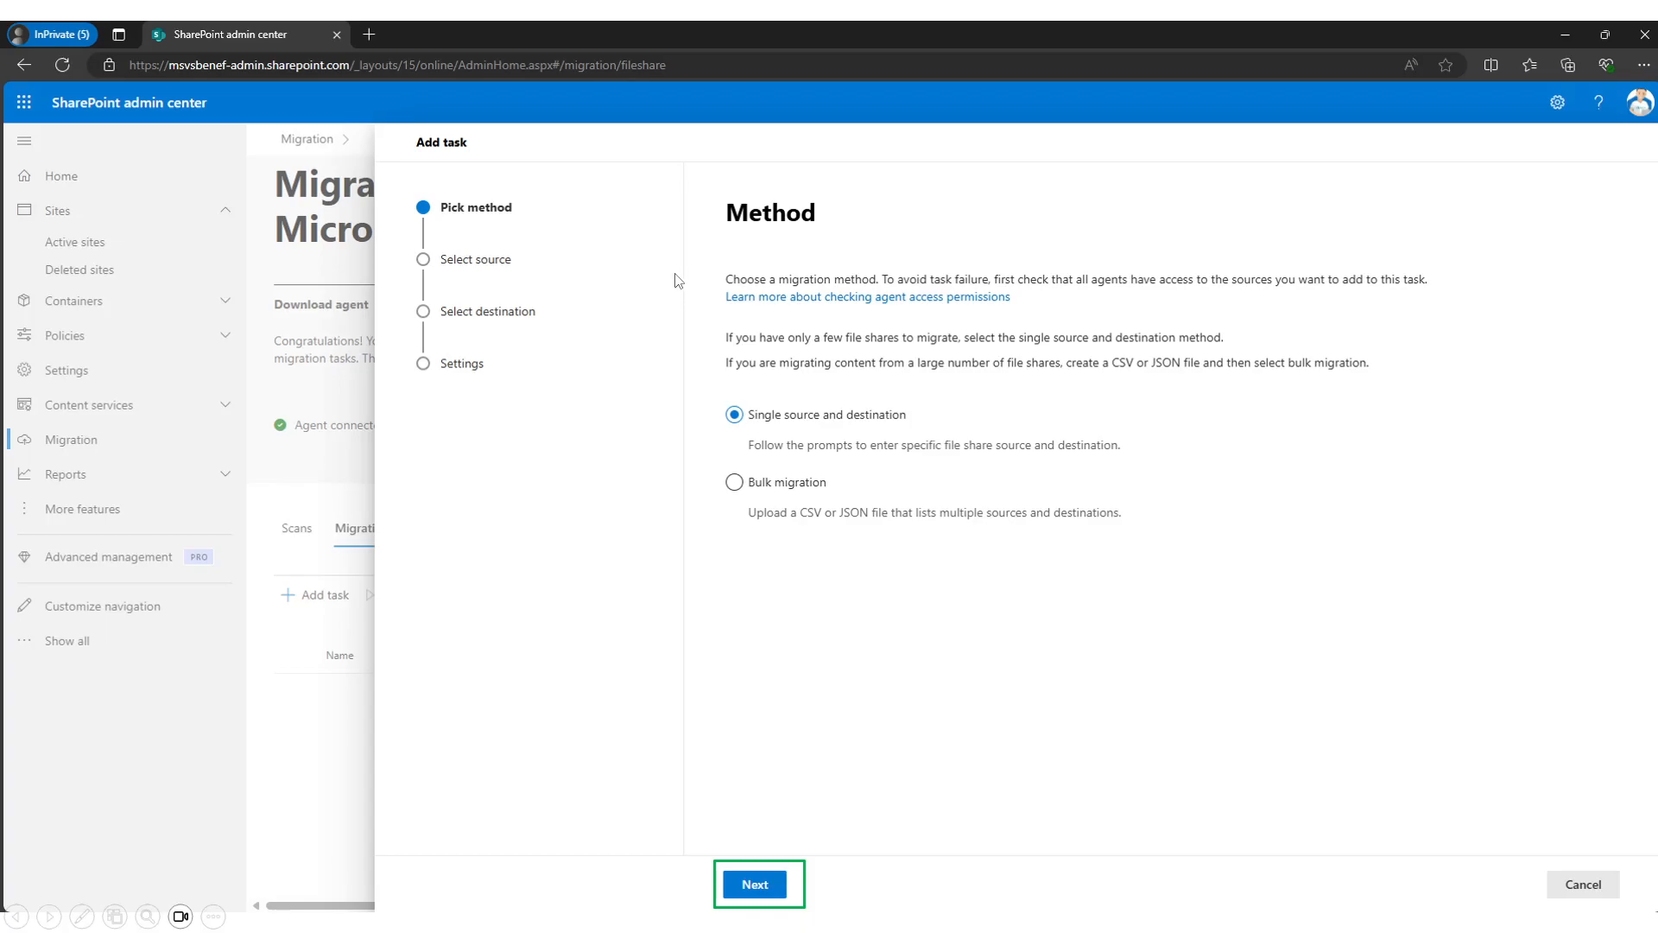
click(753, 884)
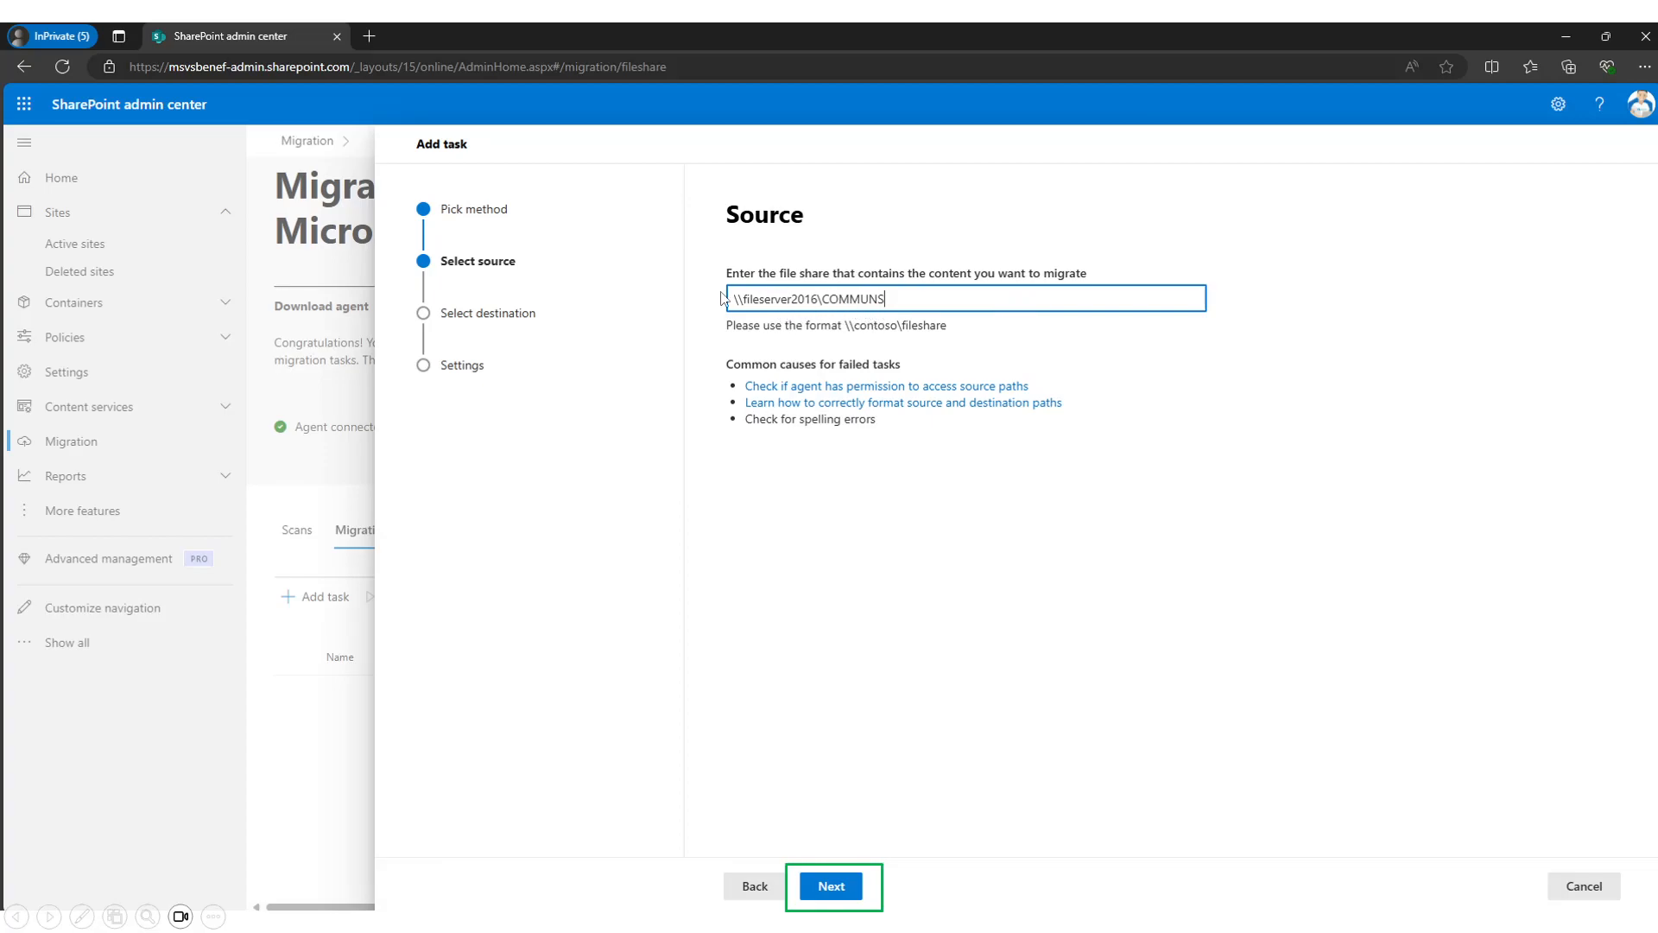
click(842, 884)
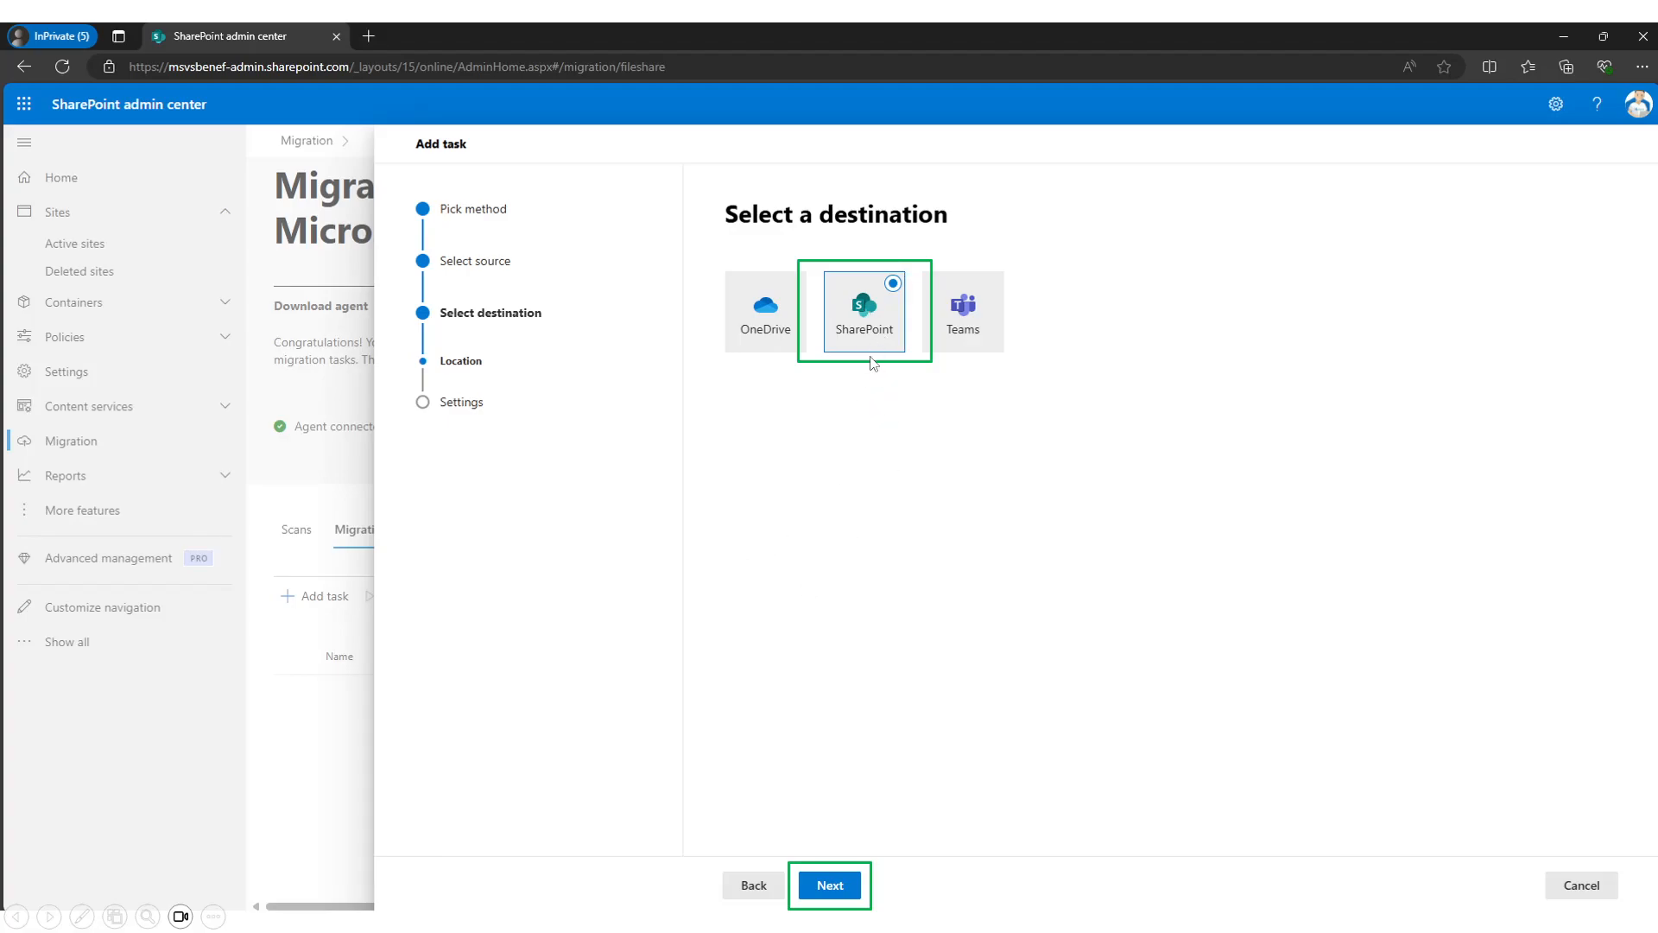
click(827, 885)
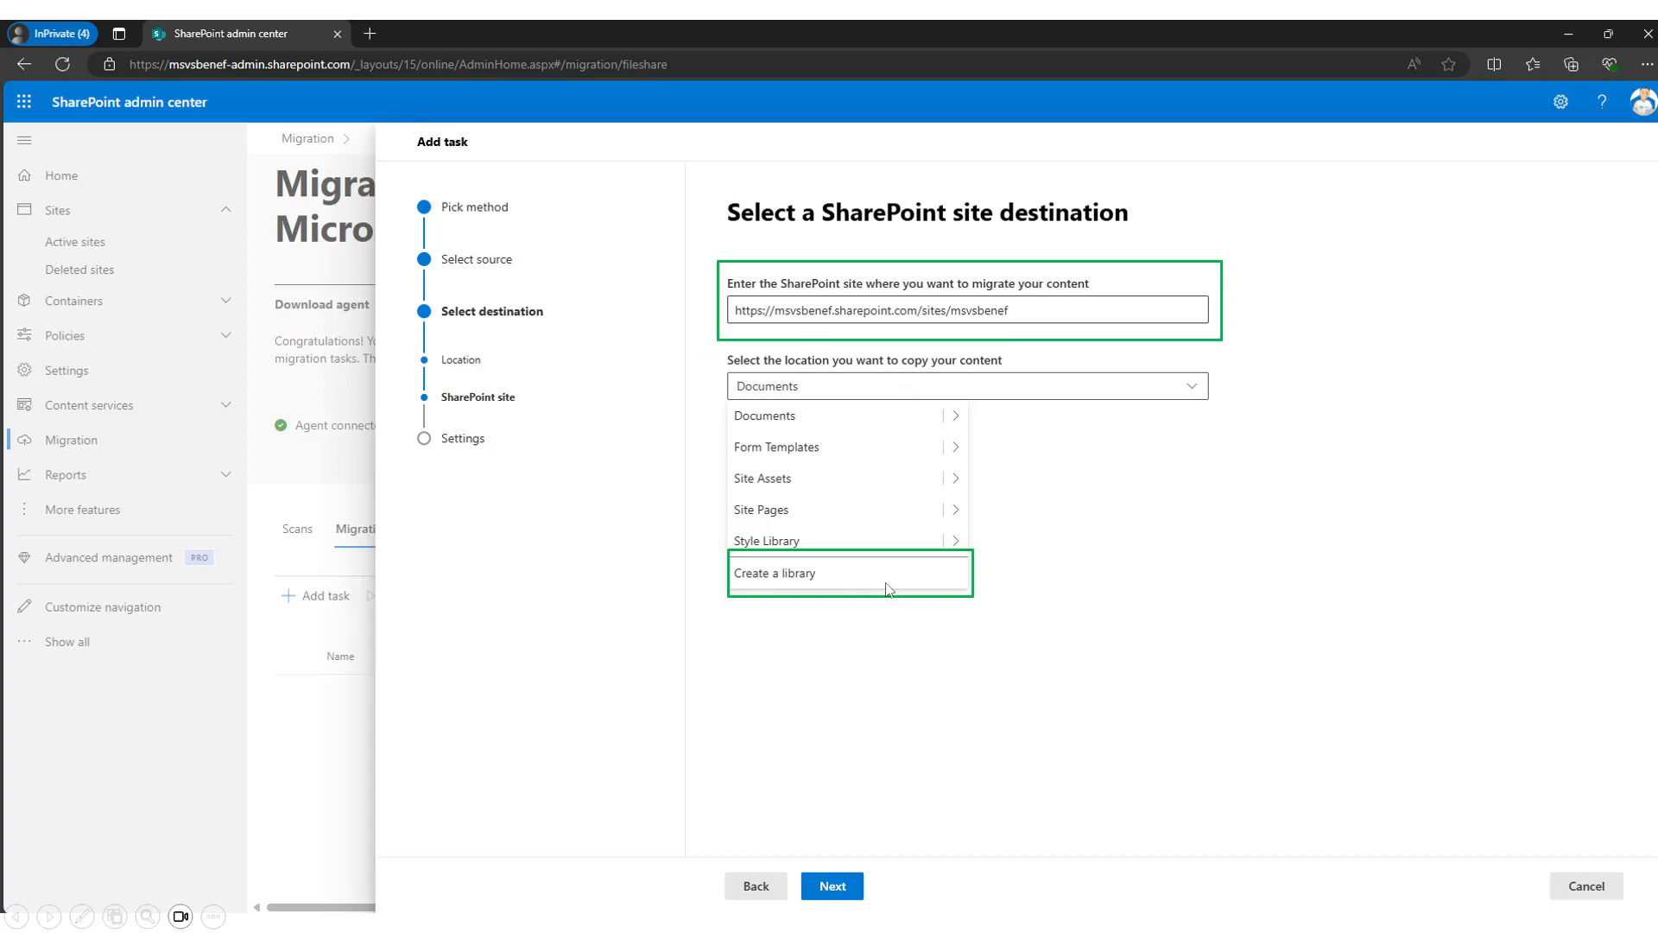
click(796, 566)
text(COMMUNS)
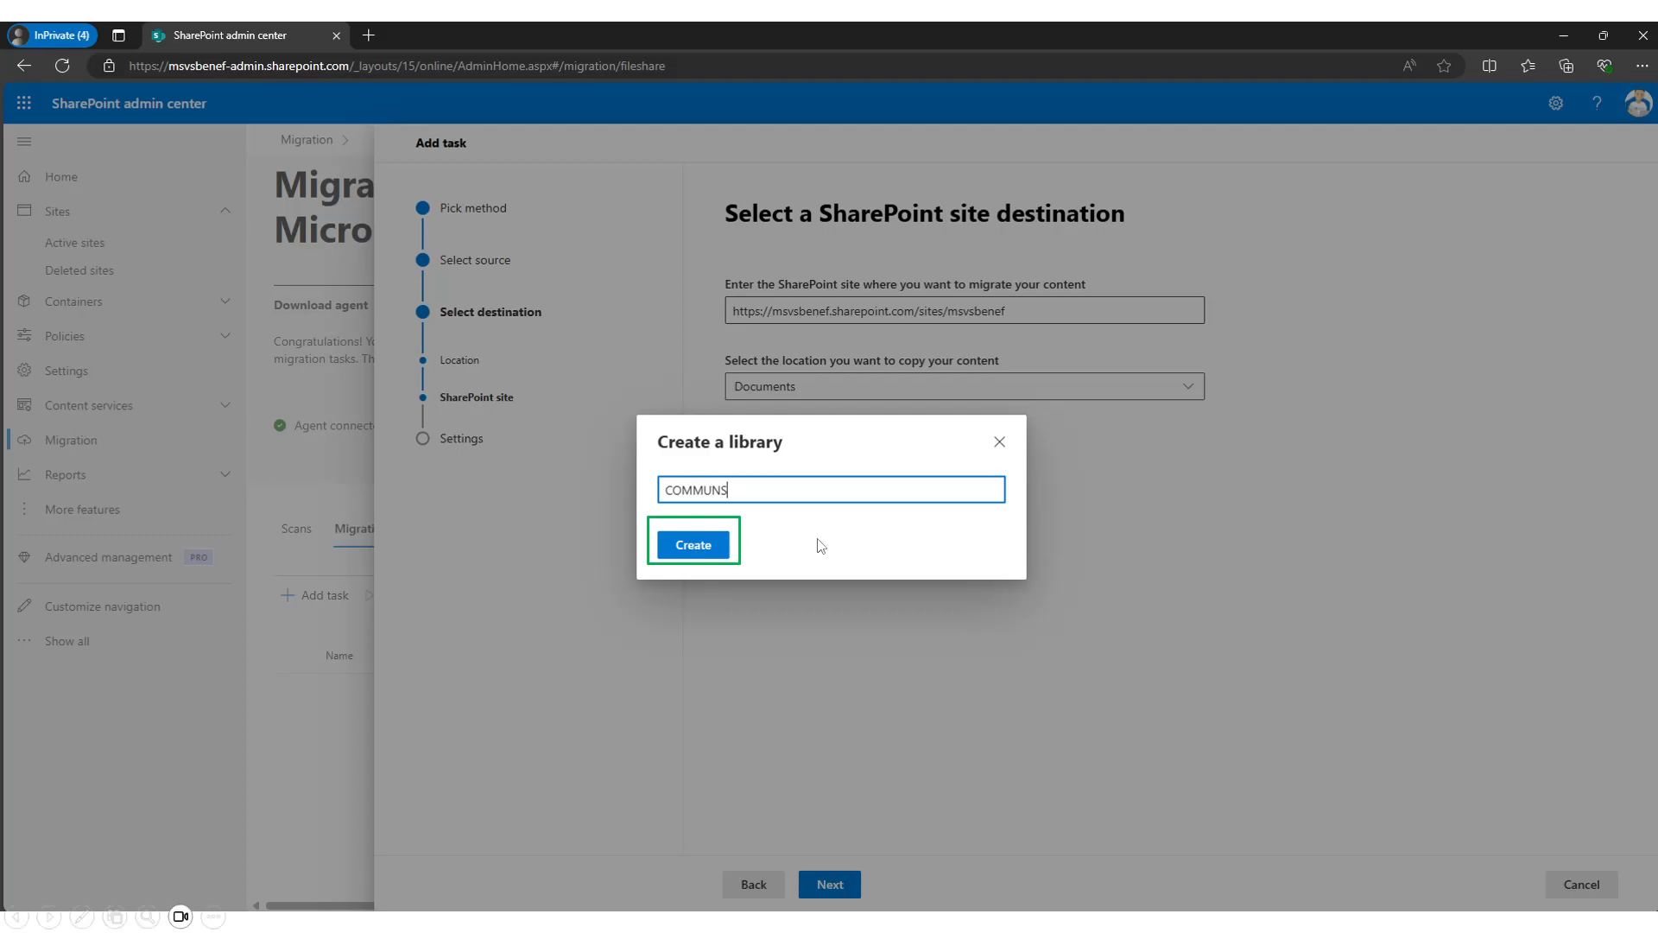
click(709, 549)
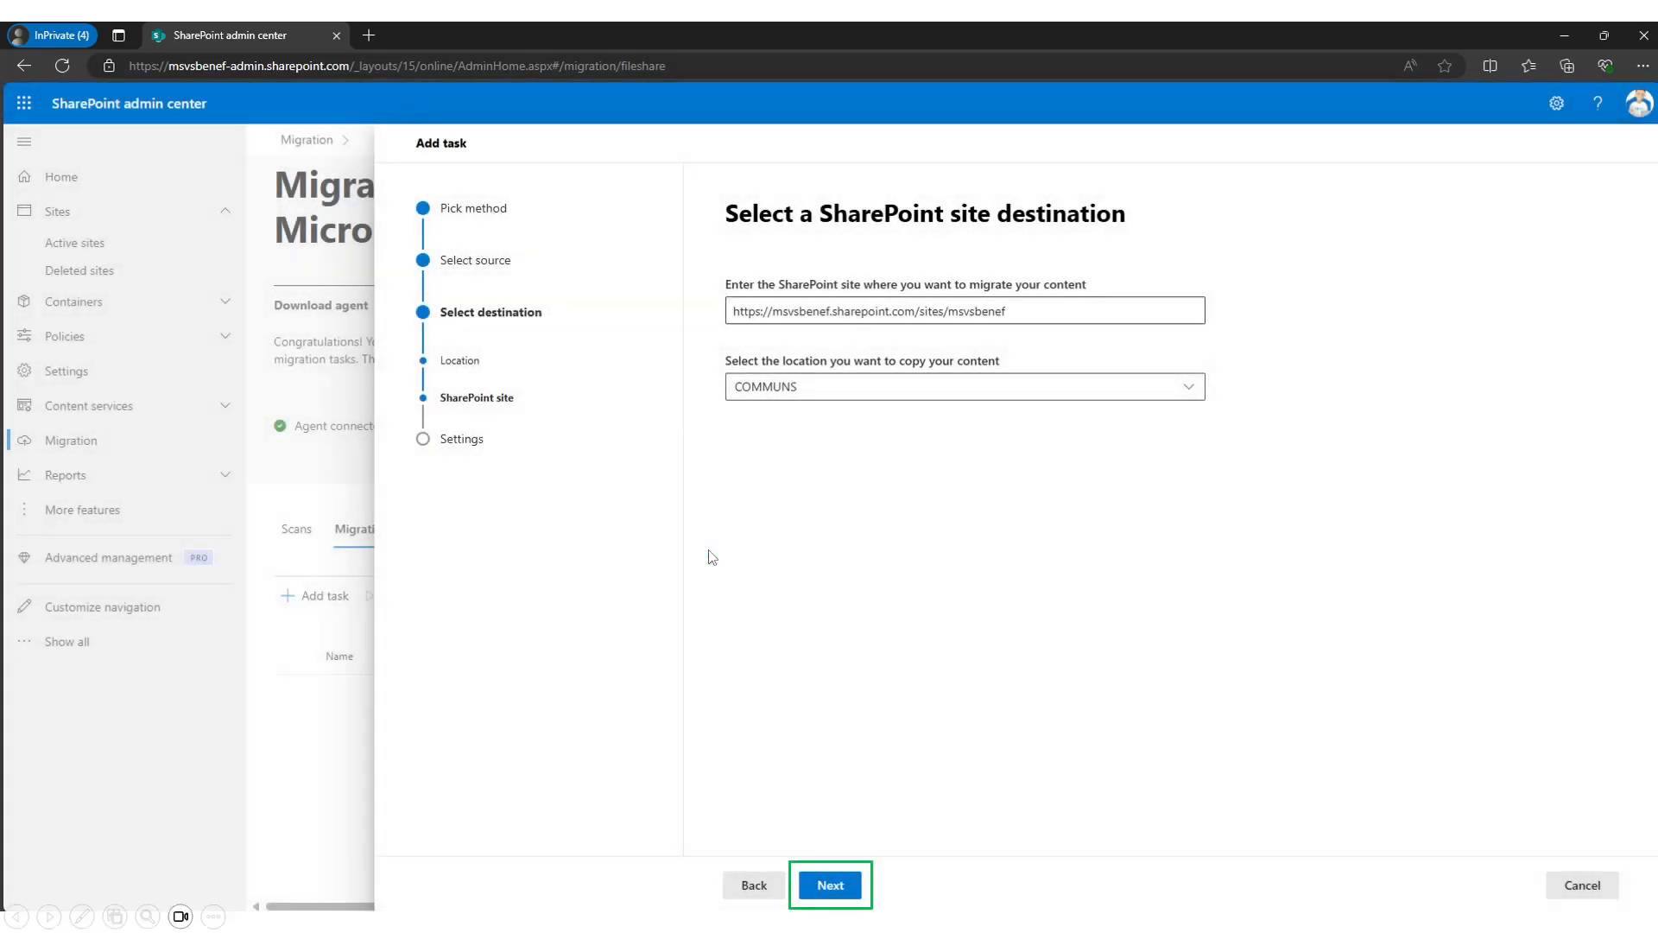
Name the task Mig_Commun, assign it to the France agent group, keep file share permissions preserved, and run it now
click(830, 885)
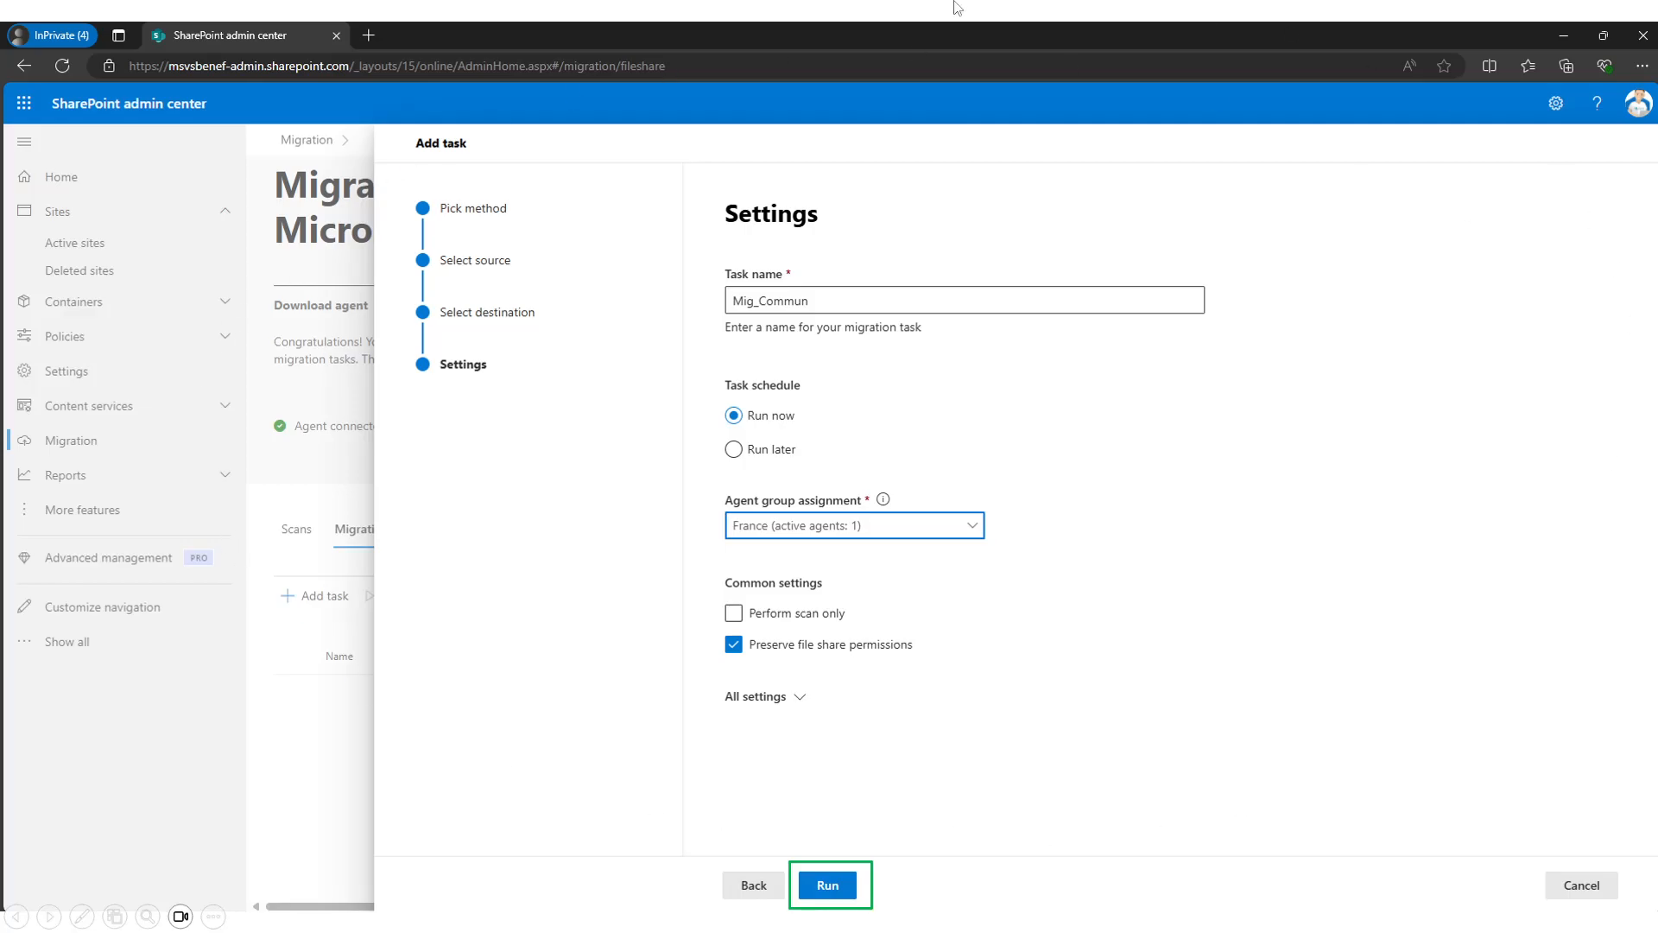
click(828, 886)
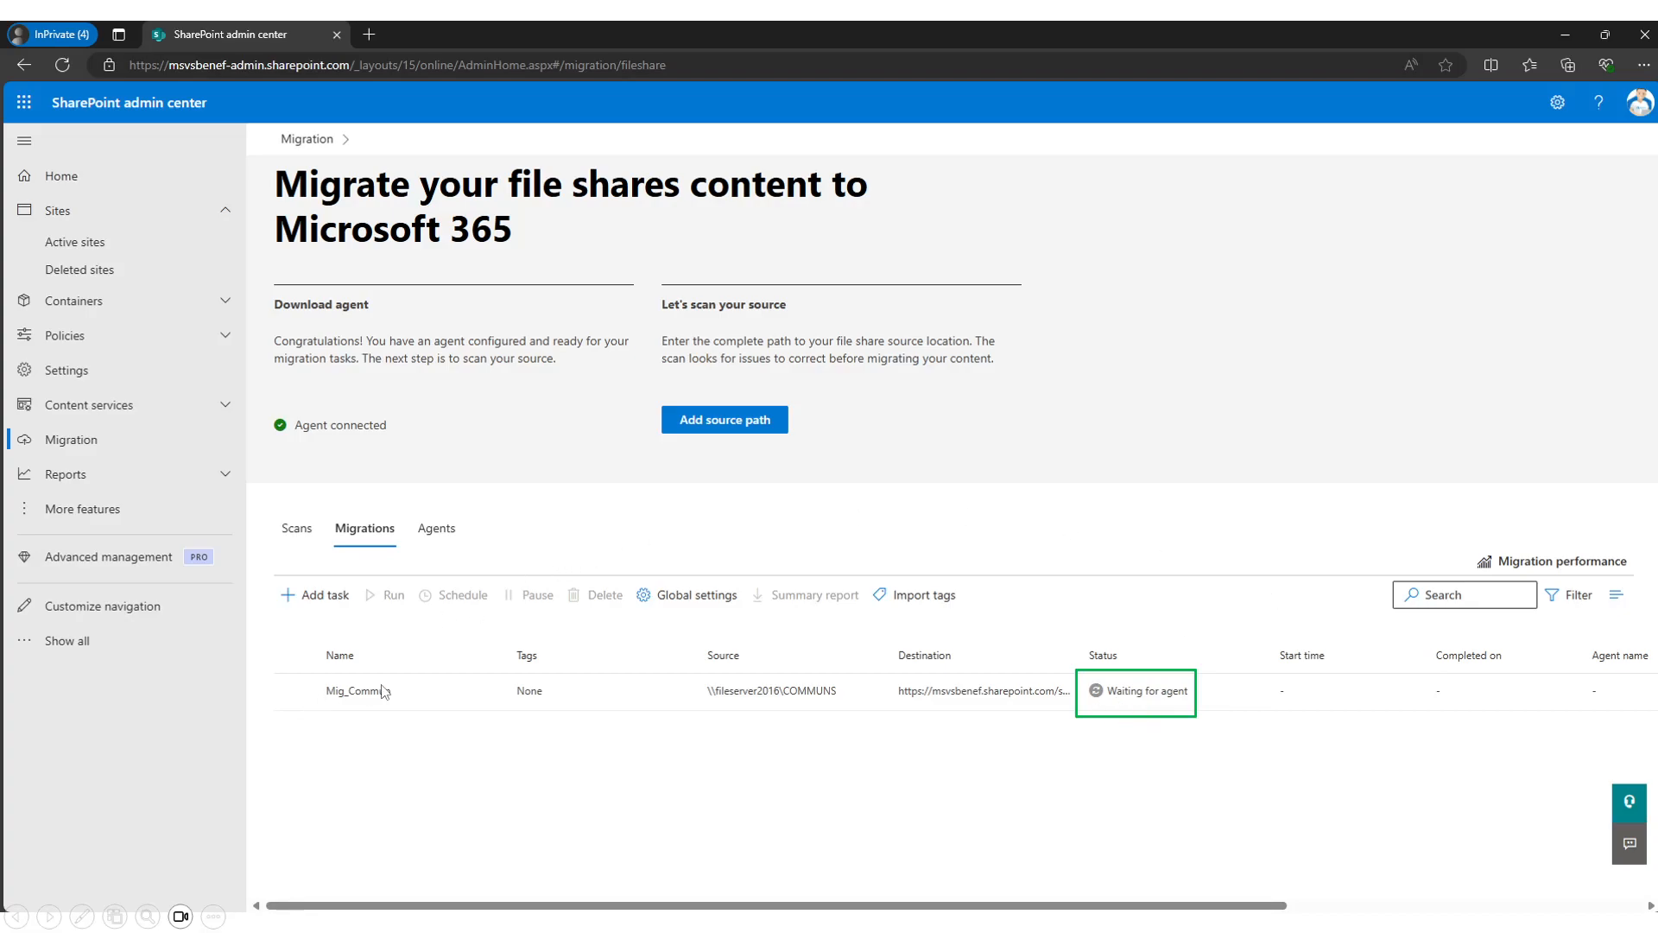
Review the migration performance history and download the task report from the Mig_Commun task details
click(363, 691)
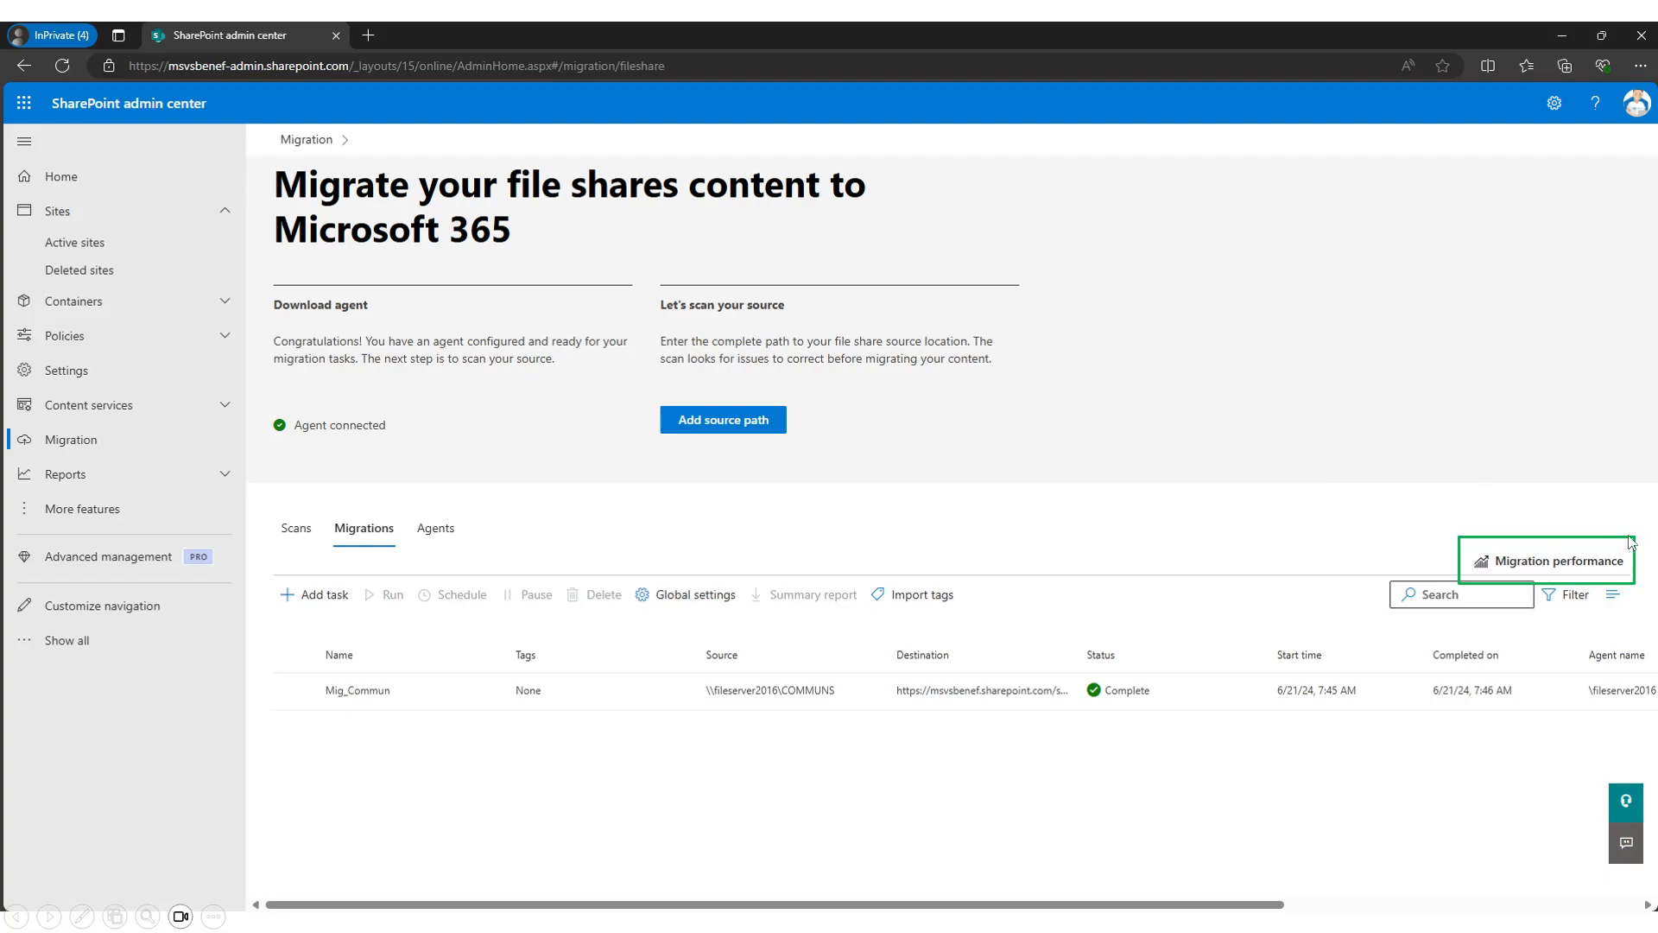
click(1543, 566)
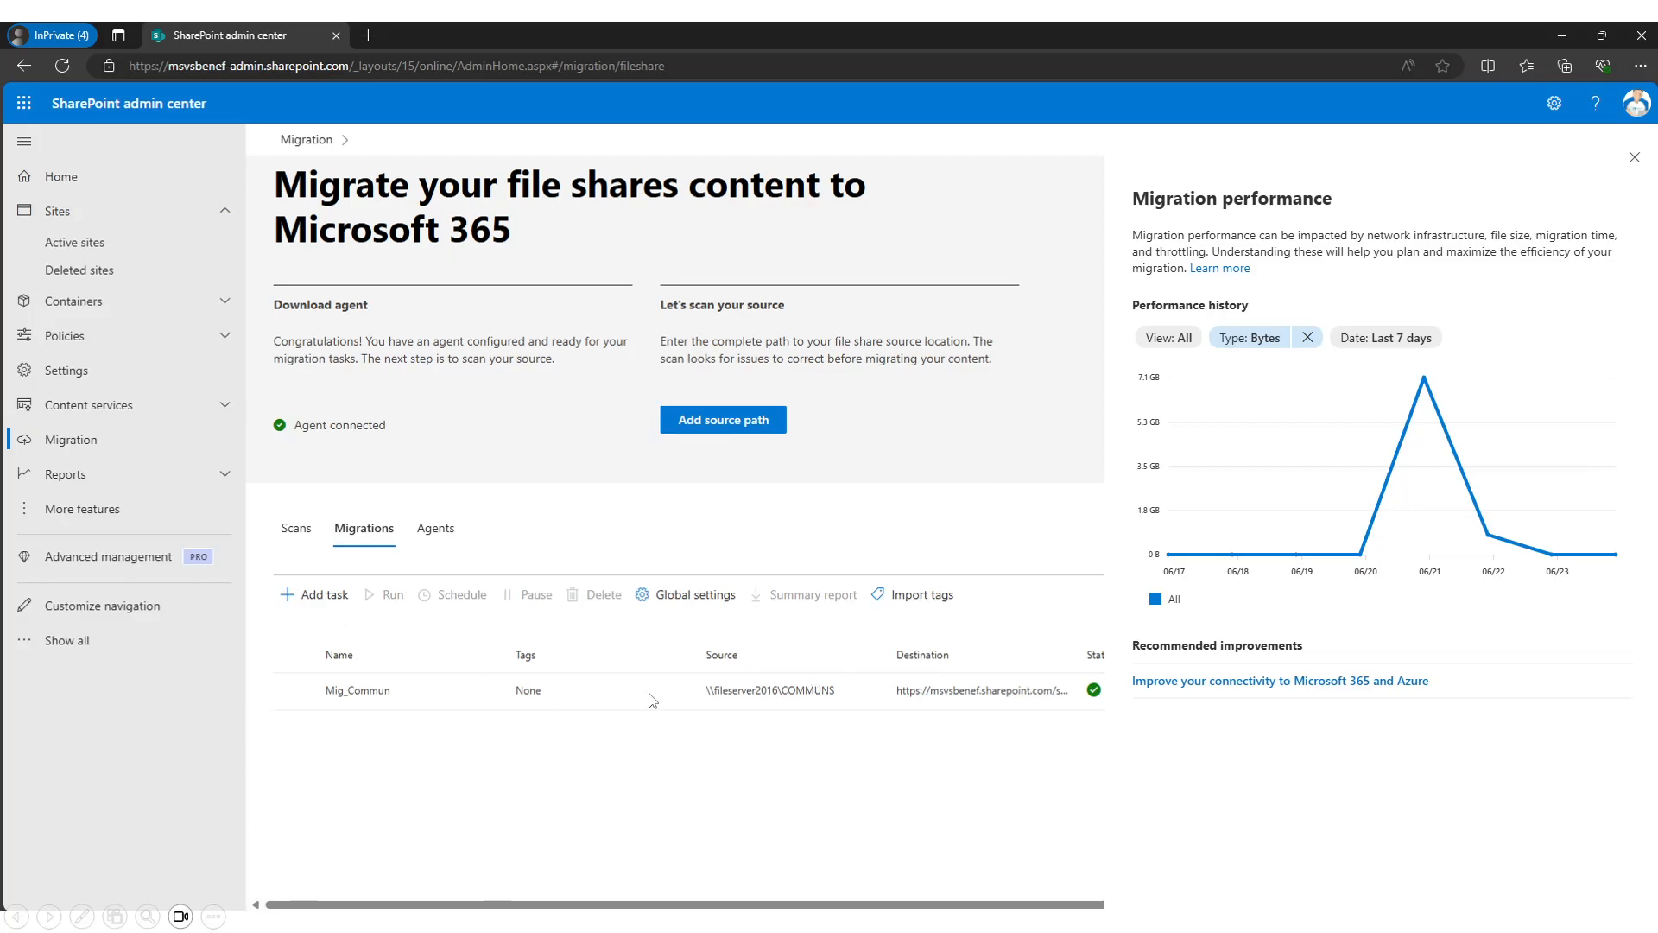
click(794, 852)
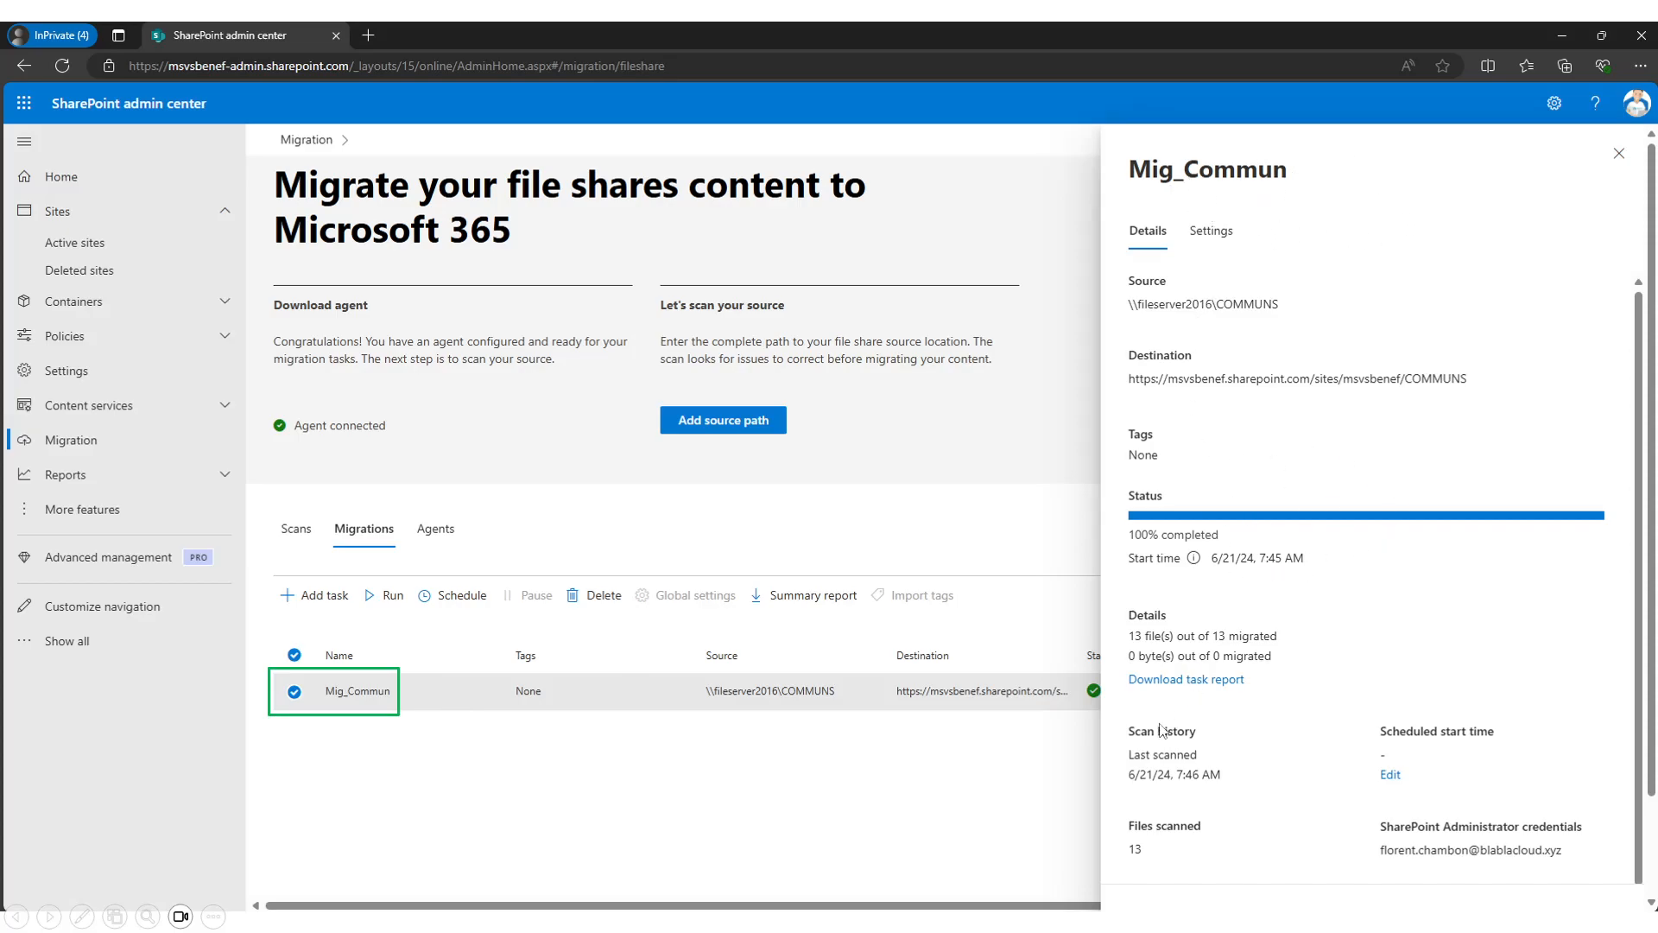
click(1212, 691)
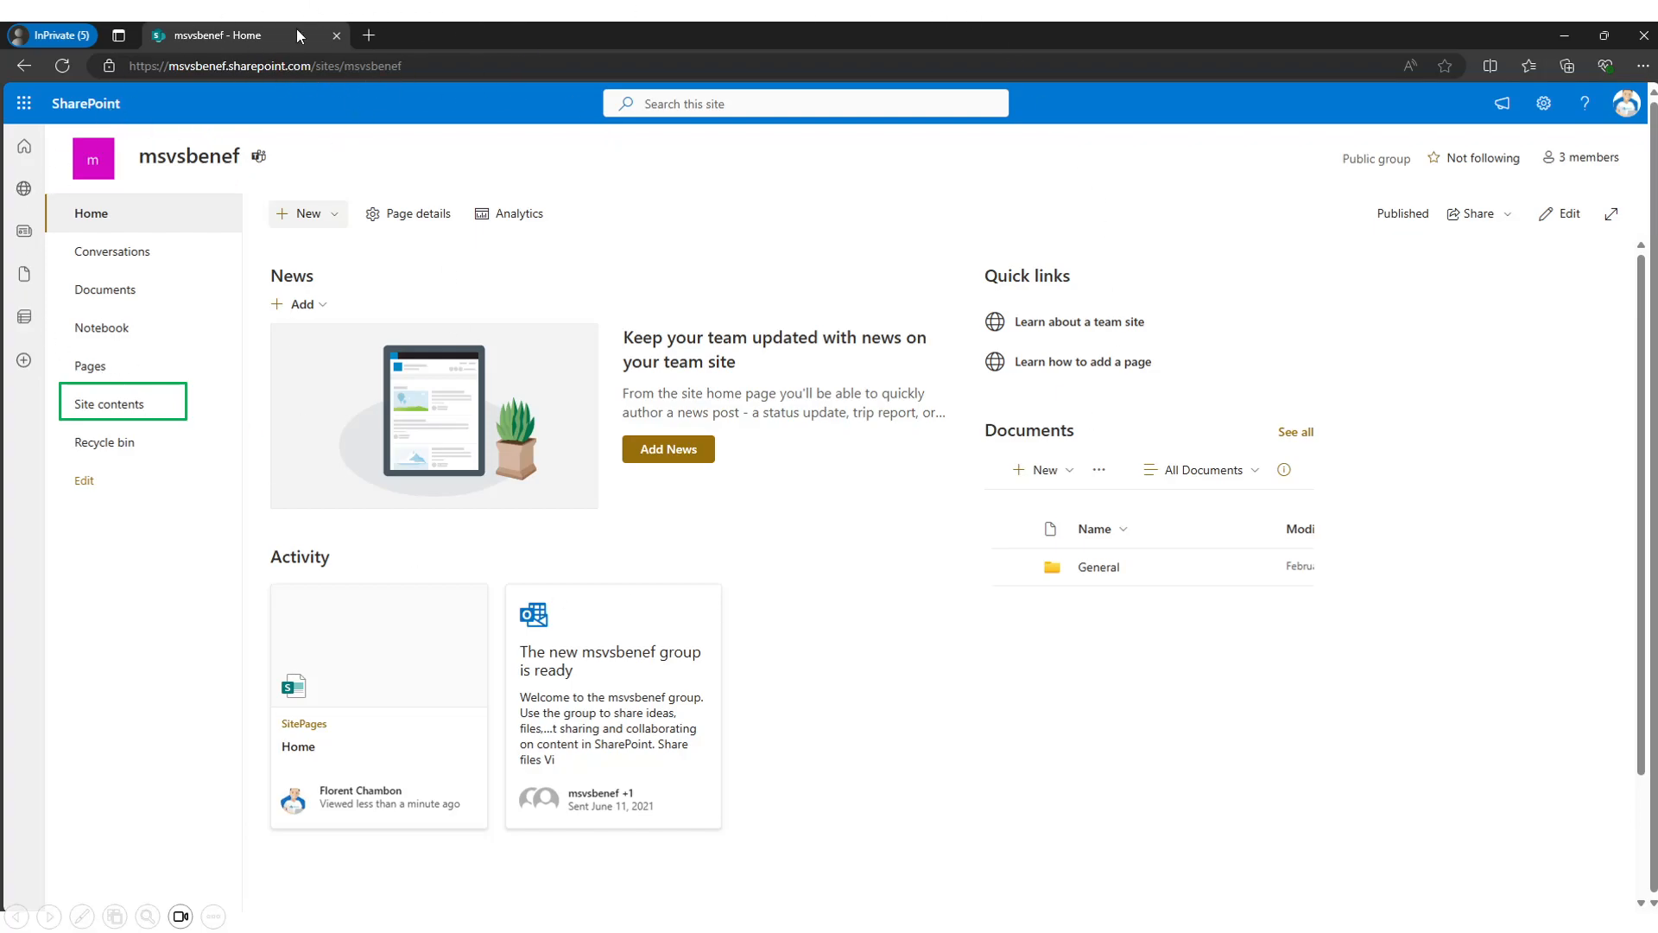
Check the migrated files in the Documents folder of the msvsbenef site's COMMUNS library
click(127, 417)
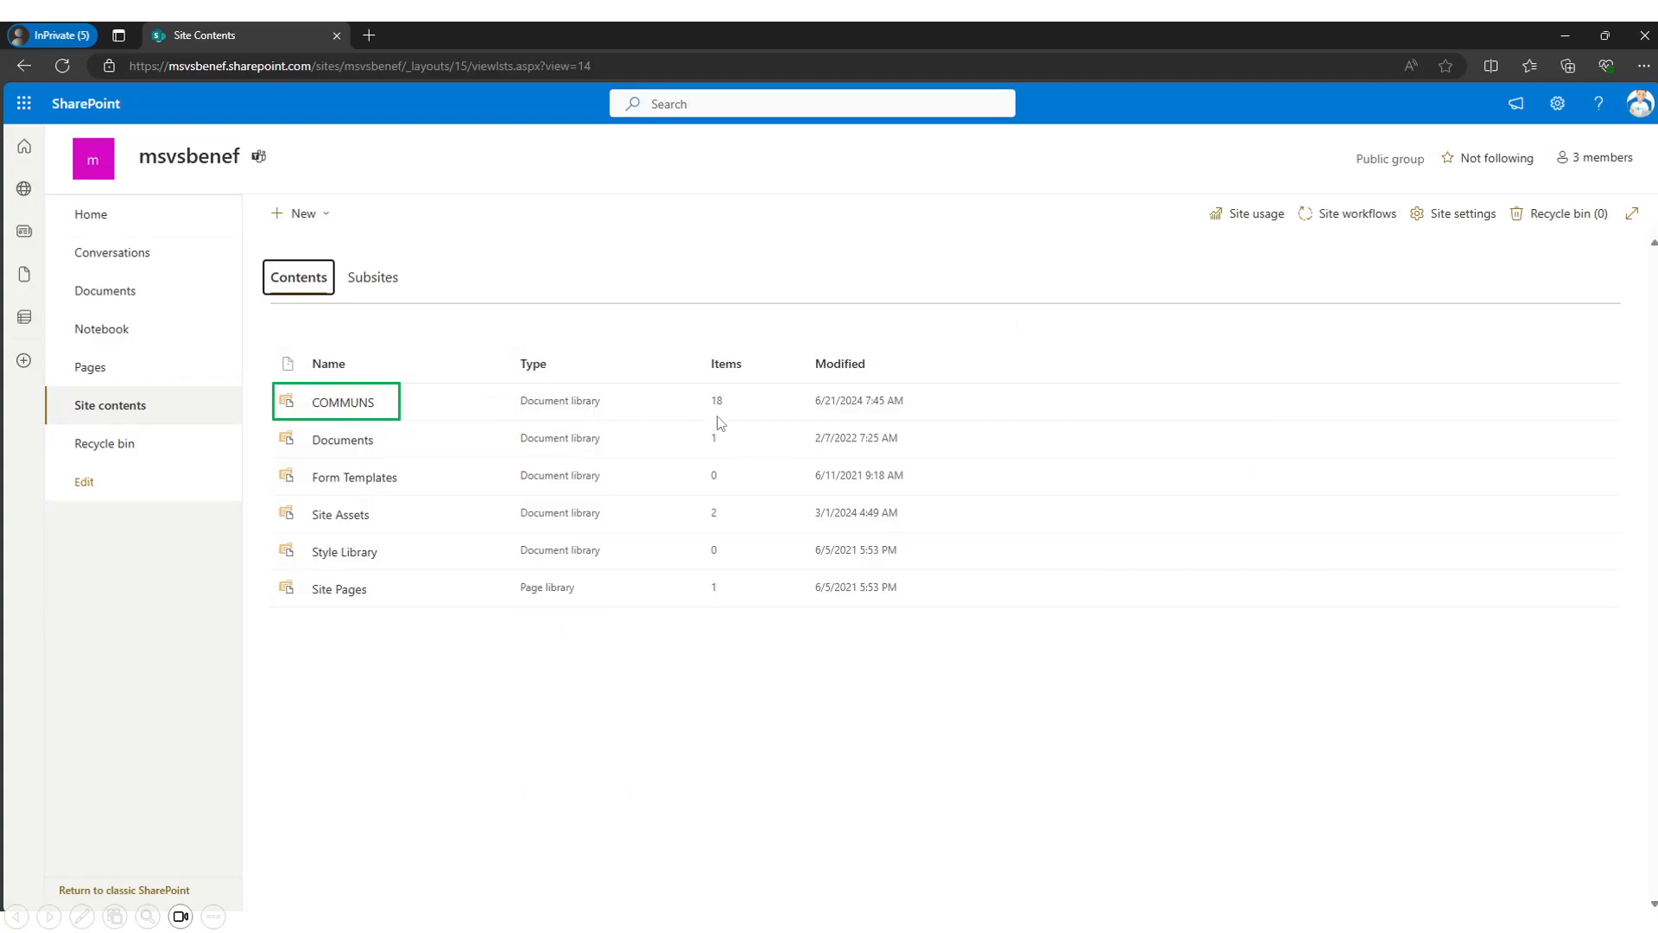
click(349, 404)
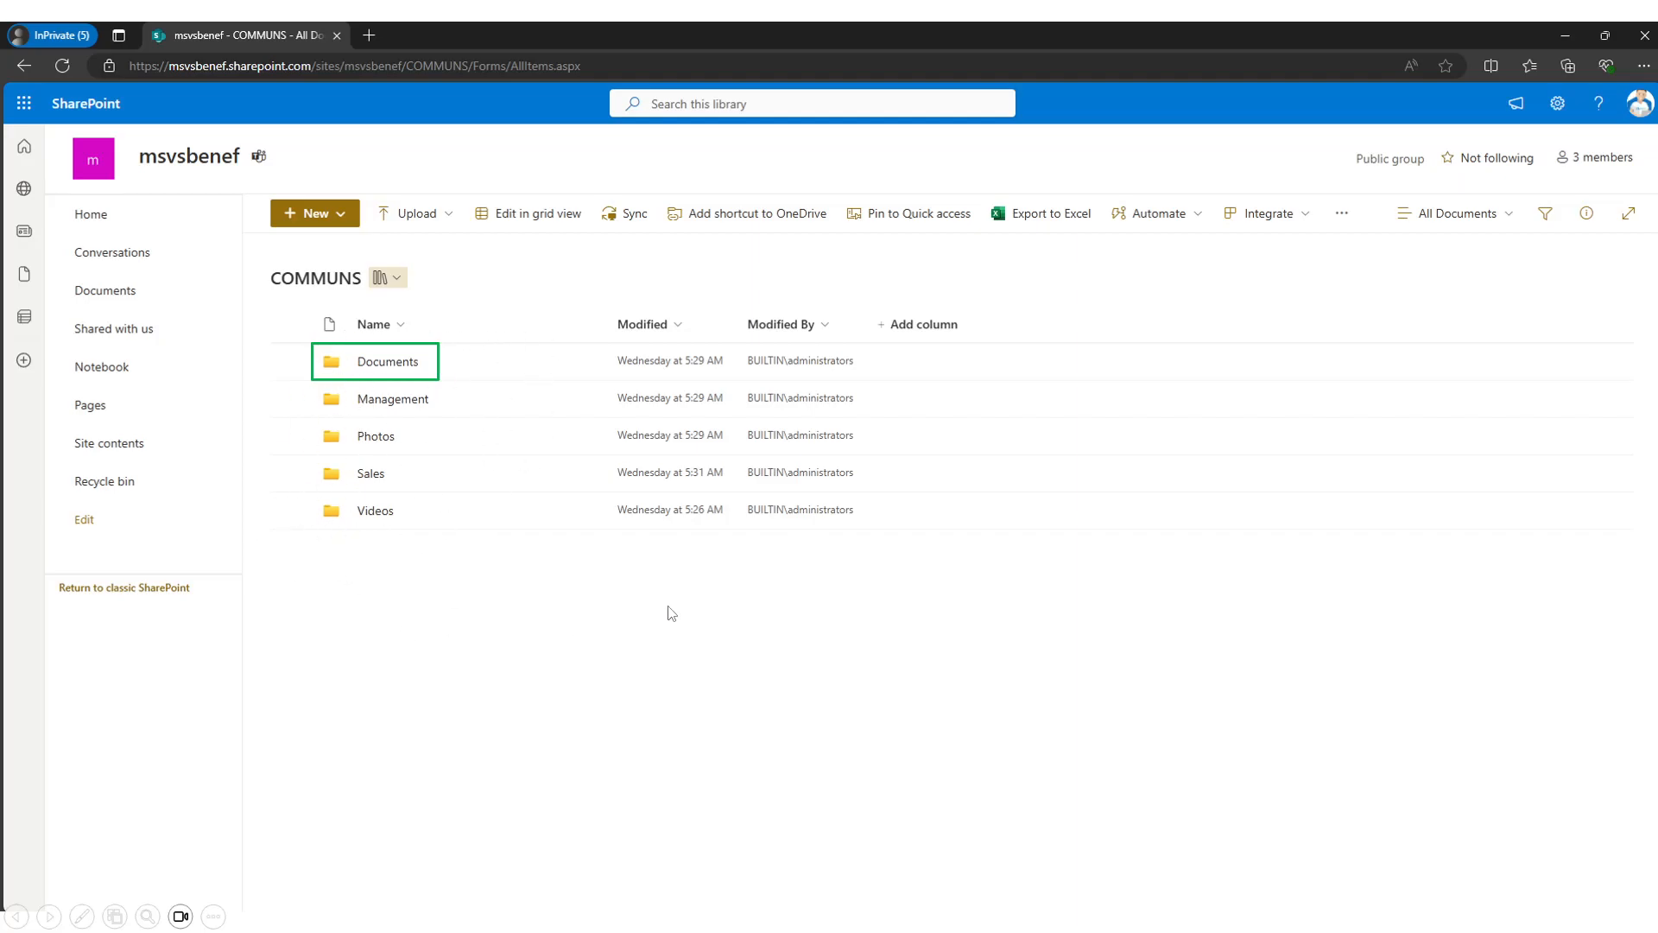
click(378, 373)
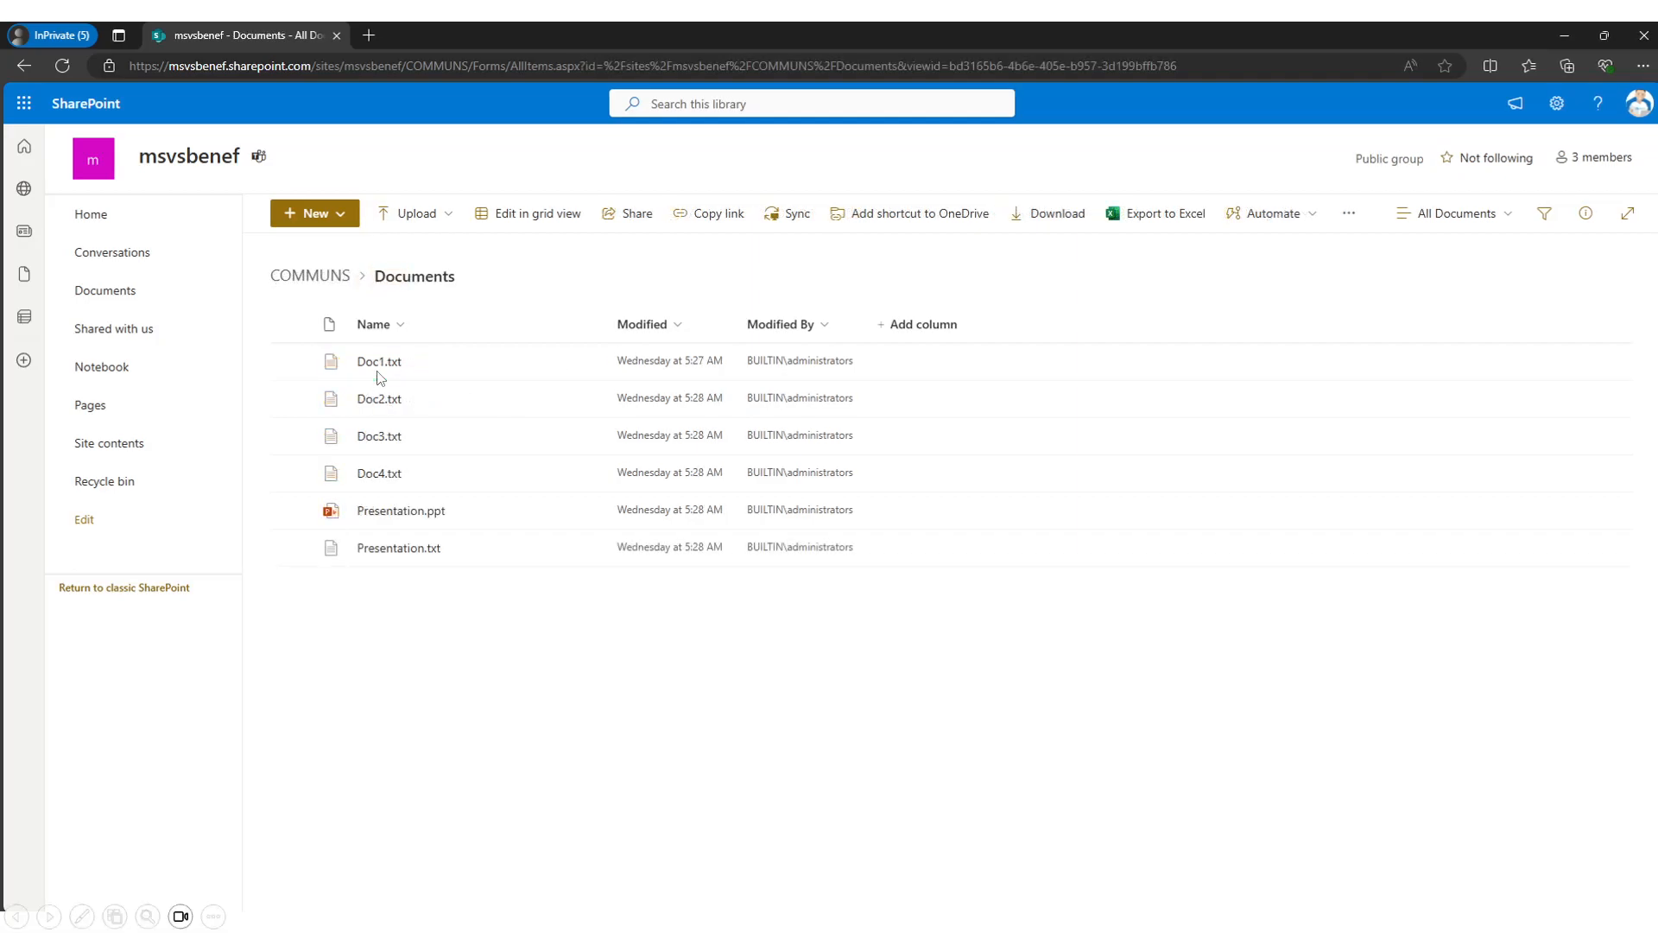